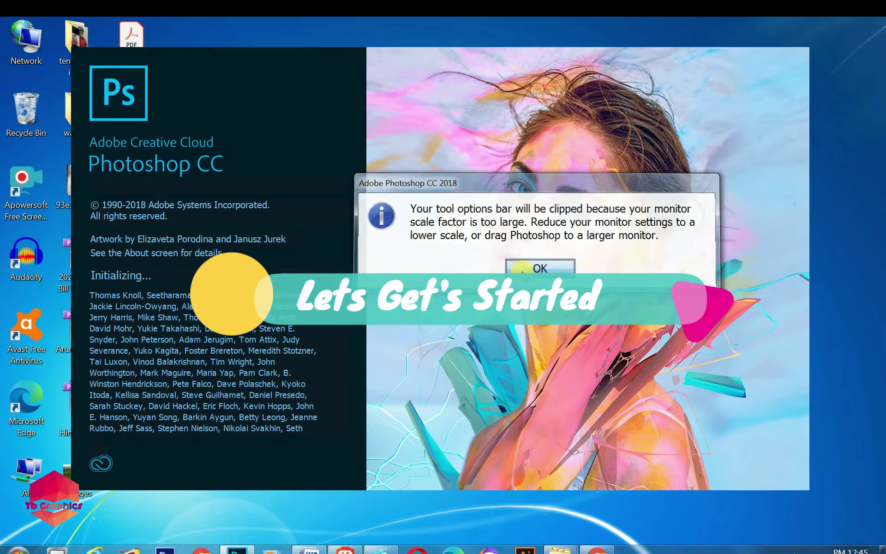
Dismiss the monitor-scale warning so Photoshop reaches its start screen
click(536, 268)
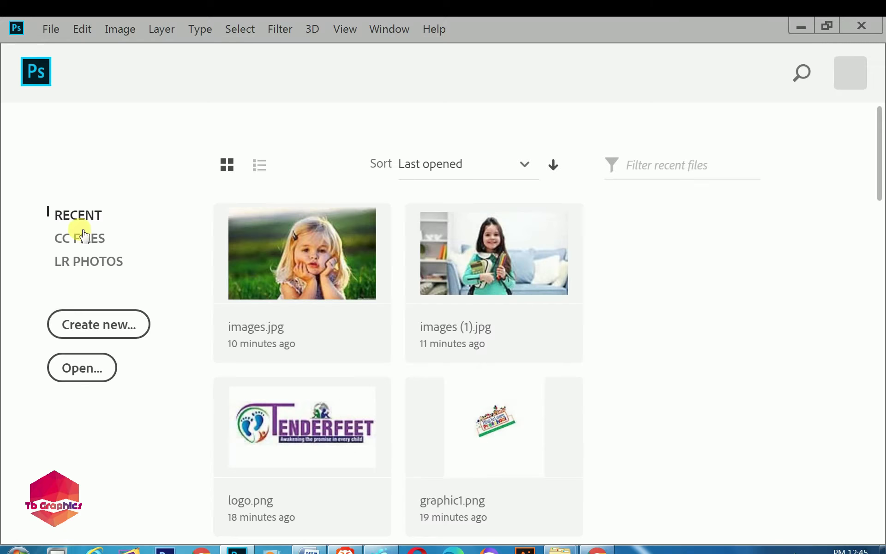
Start a new document named 'iD Card Design'
click(100, 328)
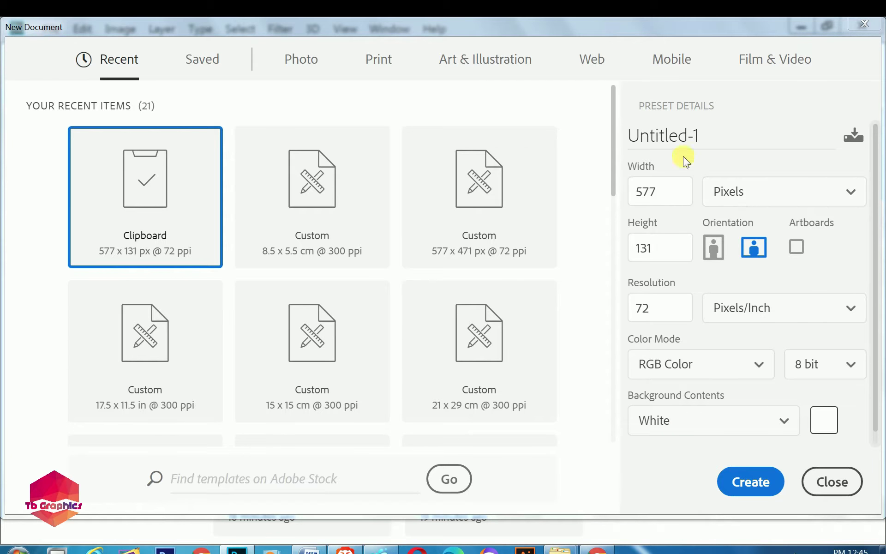
drag(726, 136, 623, 125)
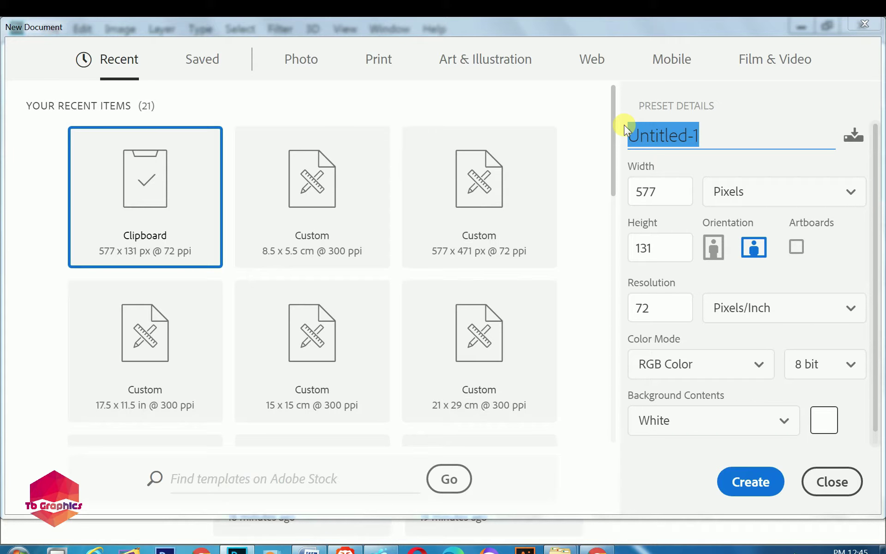
key(BackSpace)
text(3D)
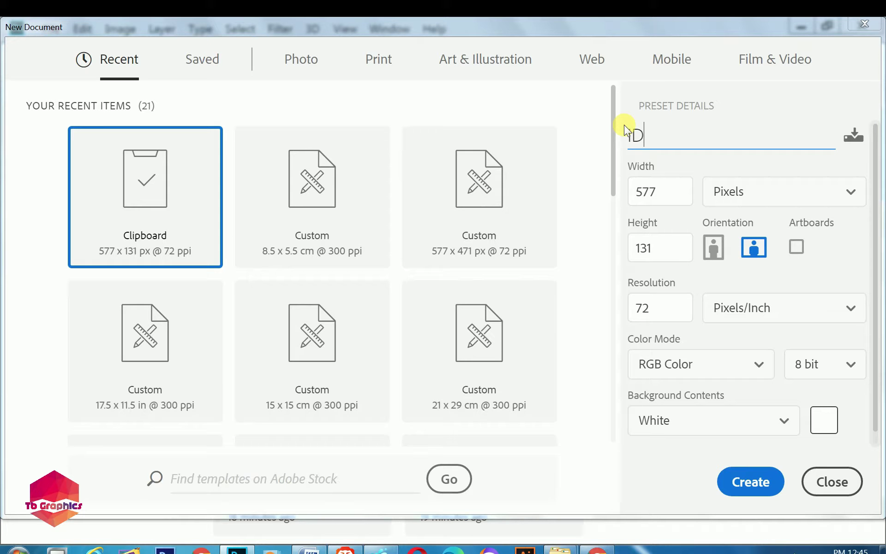
text(cARD)
key(BackSpace)
key(BackSpace)
key(BackSpace)
key(BackSpace)
text(Car)
text(d Desig)
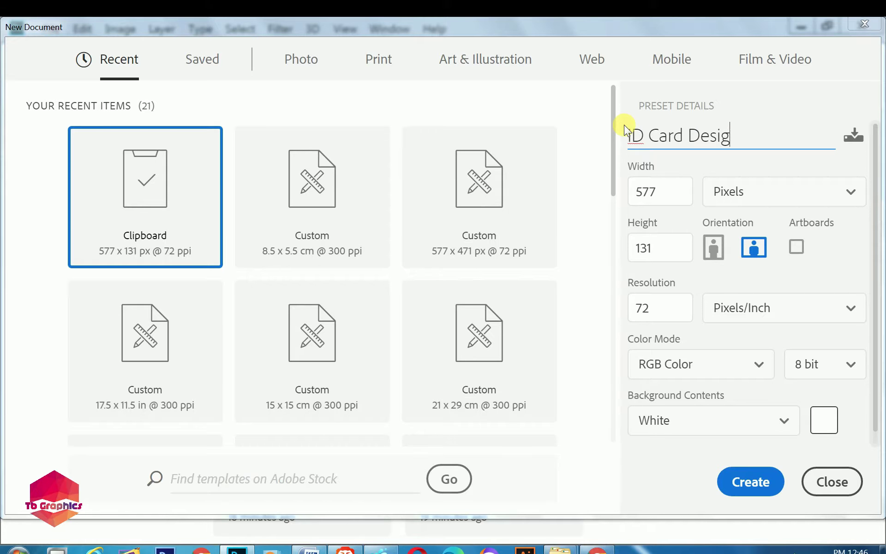
text(n)
Set the document size to 8.5 × 5.5 centimetres
click(751, 200)
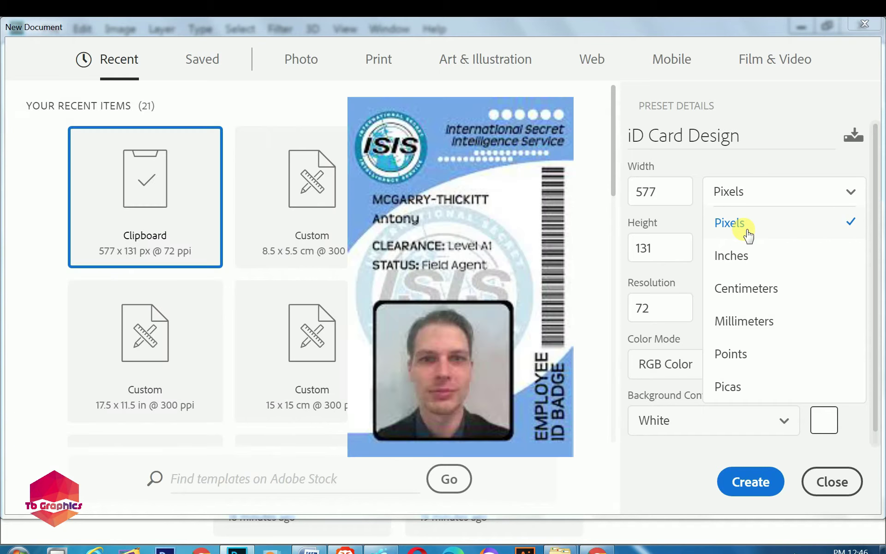
click(757, 289)
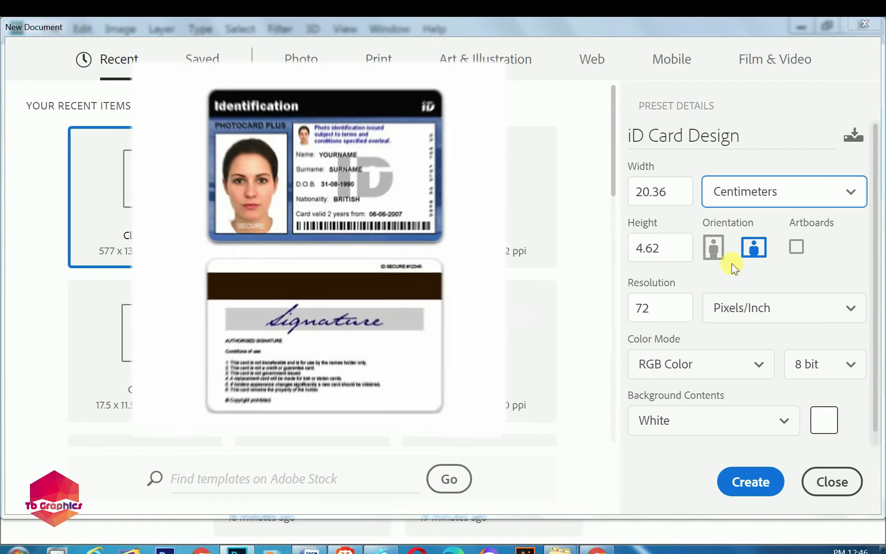
click(681, 189)
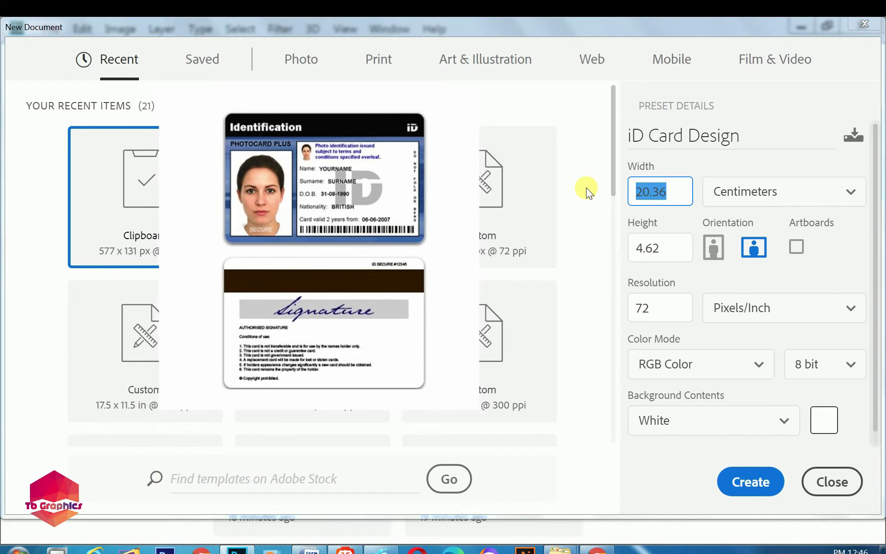
text(8)
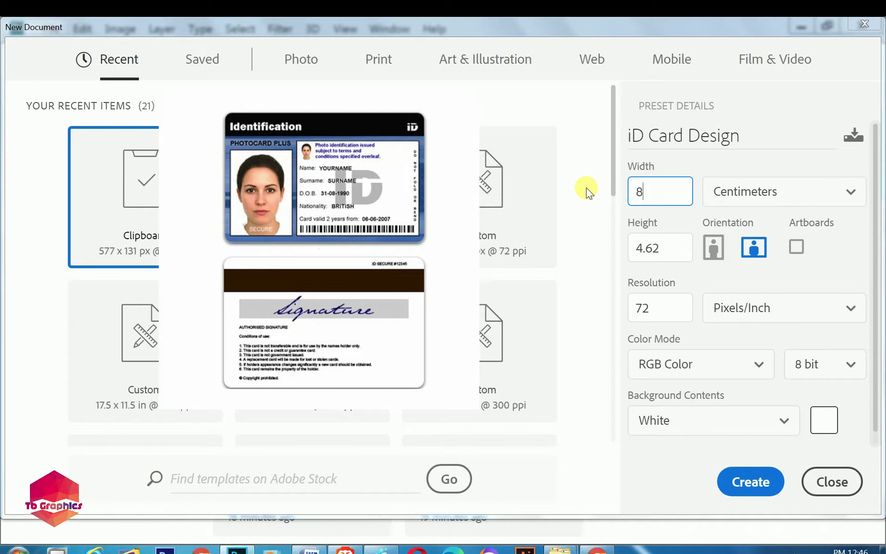
text(.5)
click(667, 250)
double_click(666, 249)
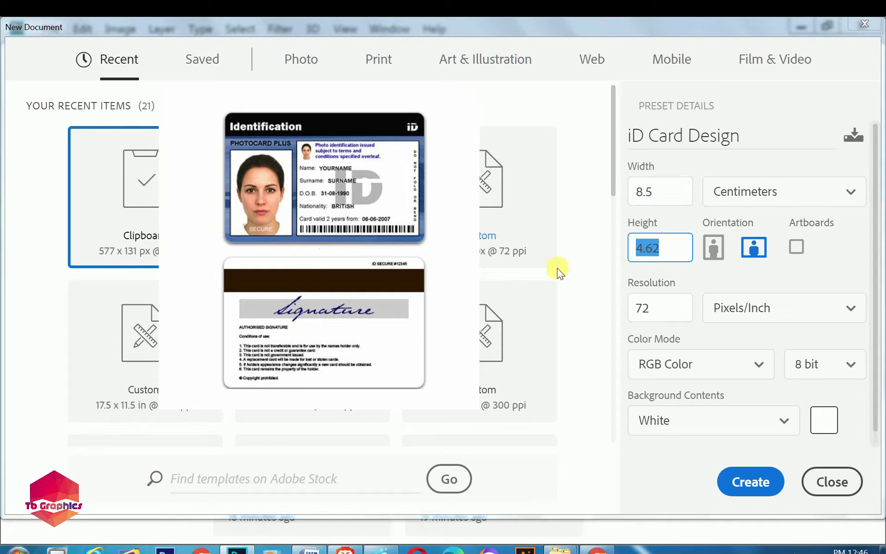
text(5.5)
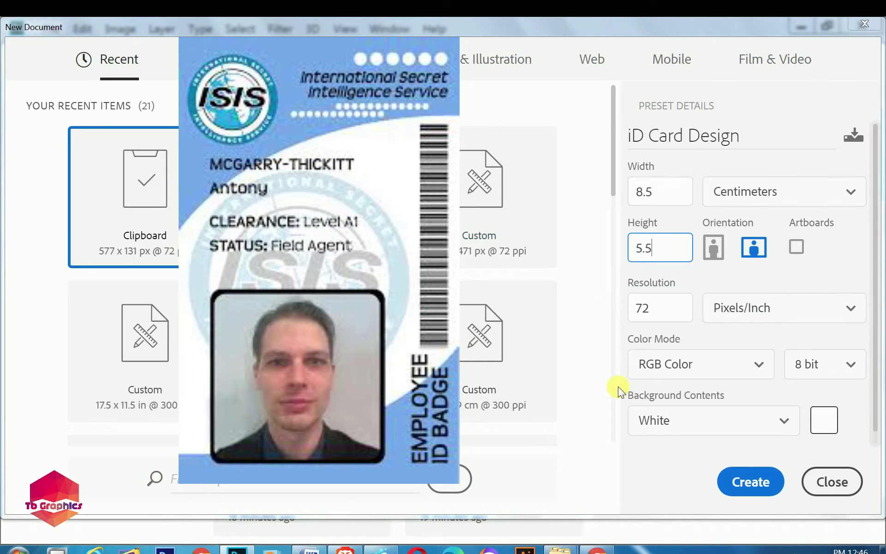
Set resolution to 300 ppi and CMYK colour mode, then create the document
click(669, 315)
key(ctrl+a)
text(3)
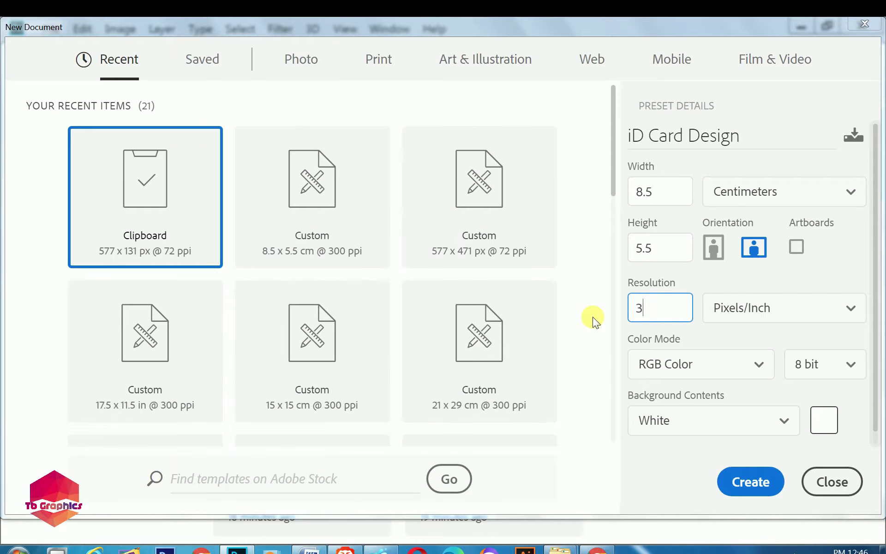
text(00)
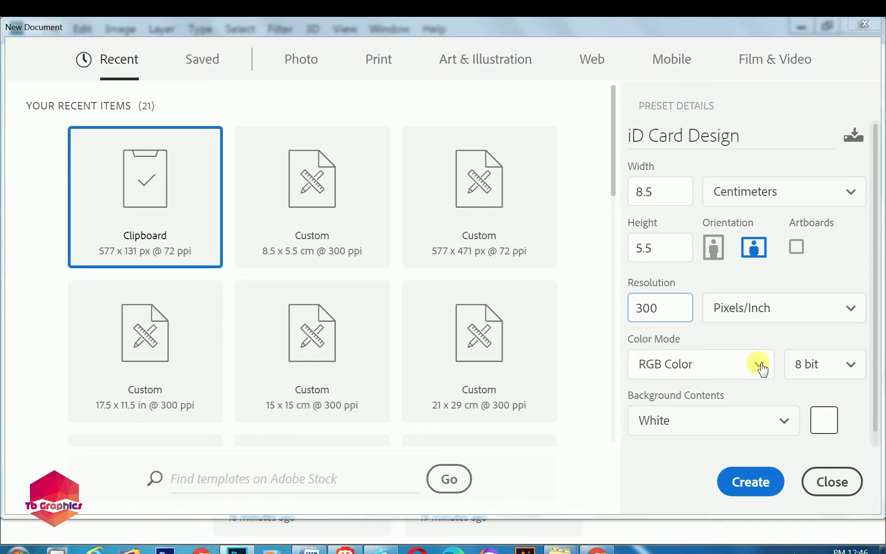
click(757, 366)
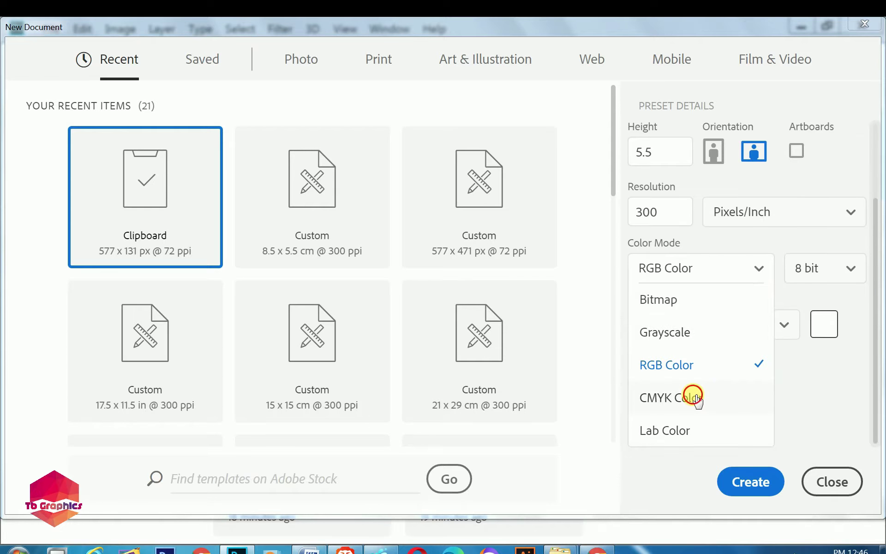
click(692, 396)
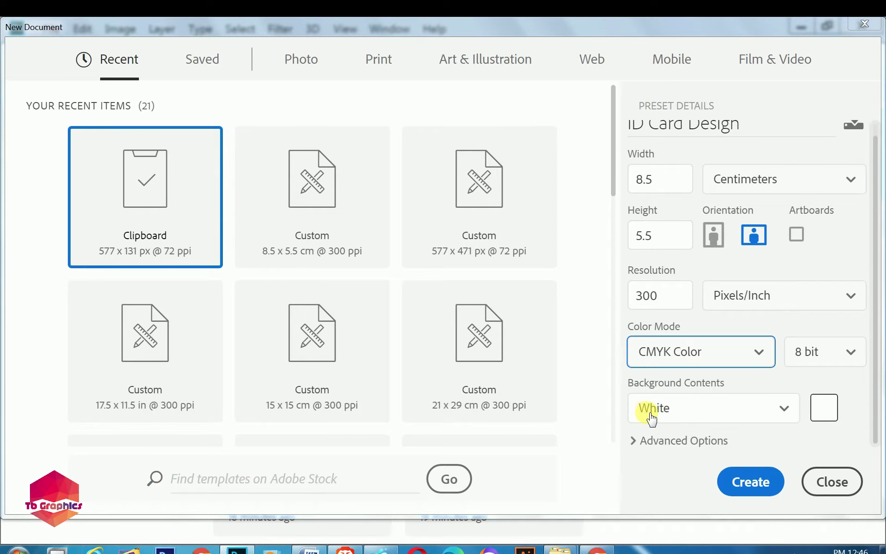
click(761, 480)
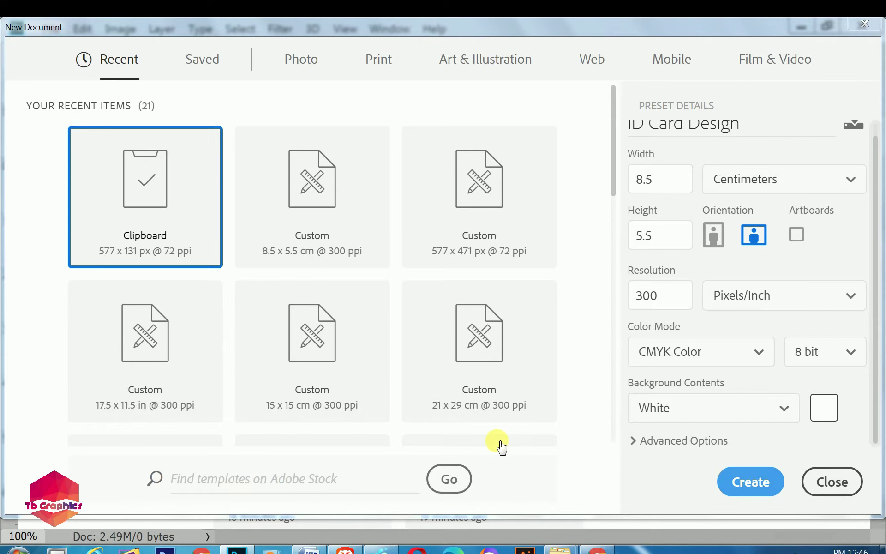
alt+scroll(385, 403, up, 1)
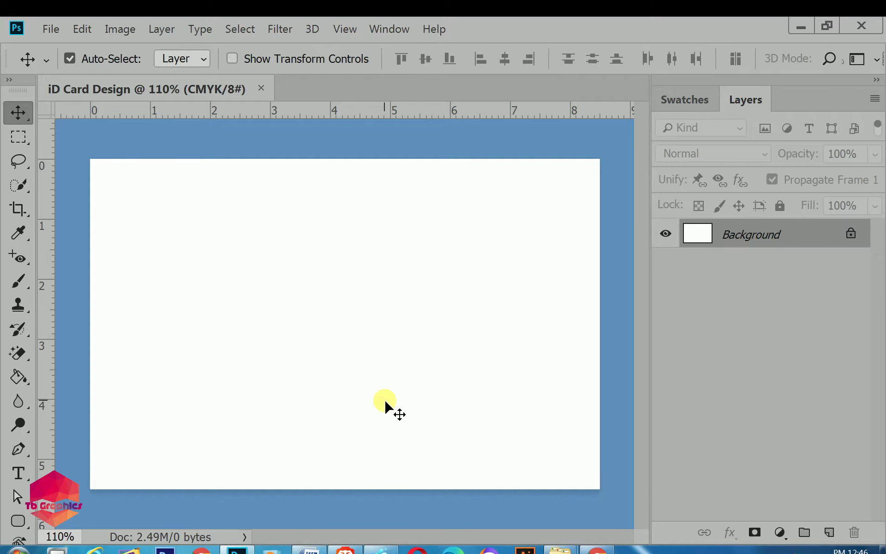
Add horizontal and vertical centre guides plus guides near each card edge
key(c)
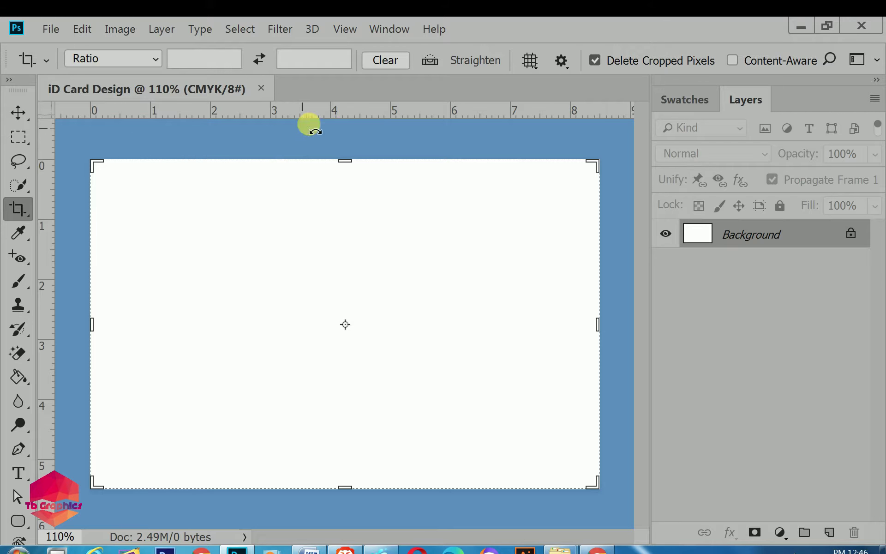
drag(328, 111, 370, 329)
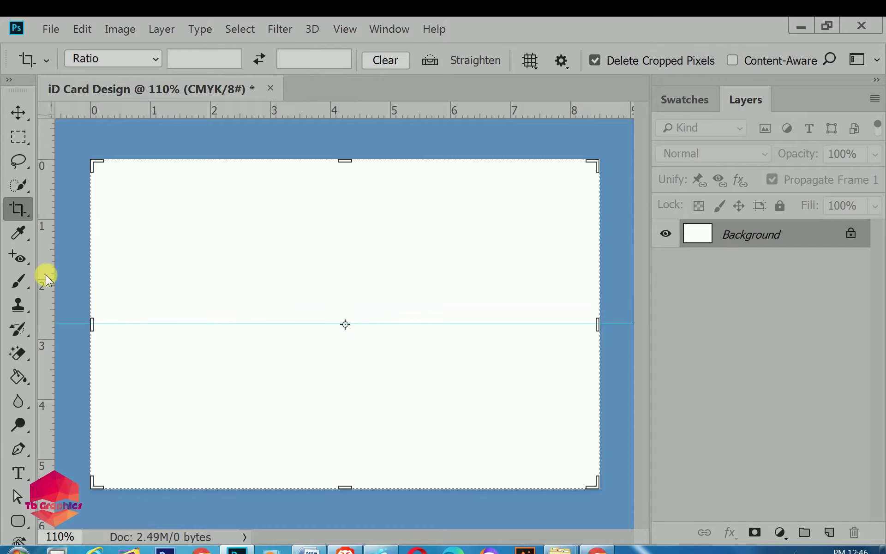
mouse_move(44, 276)
mouse_down()
mouse_move(226, 298)
mouse_move(354, 283)
mouse_up()
mouse_move(416, 114)
mouse_down()
mouse_move(431, 179)
mouse_move(439, 155)
mouse_move(458, 381)
mouse_move(454, 462)
mouse_up()
mouse_move(46, 278)
mouse_down()
mouse_move(103, 279)
mouse_move(104, 259)
mouse_up()
drag(46, 253, 594, 253)
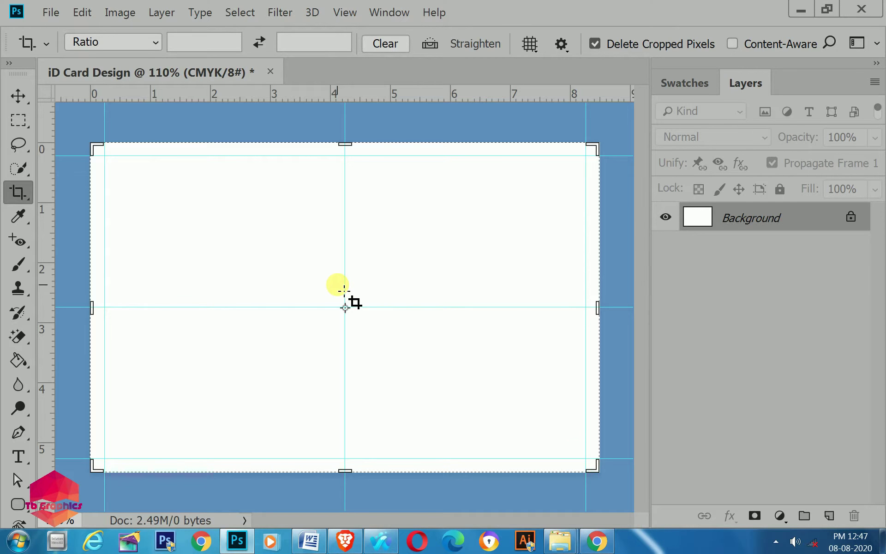
key(v)
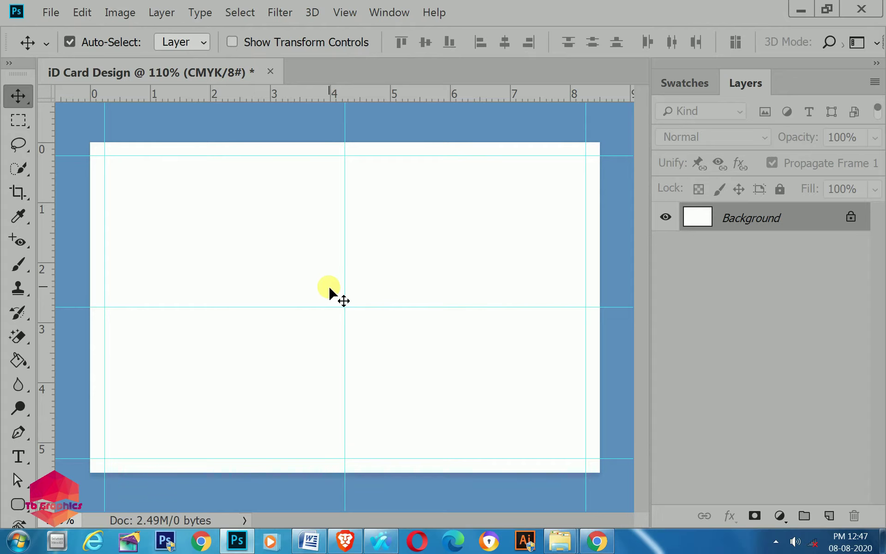
Add a new layer and select a vertical strip along the card's right edge
click(16, 121)
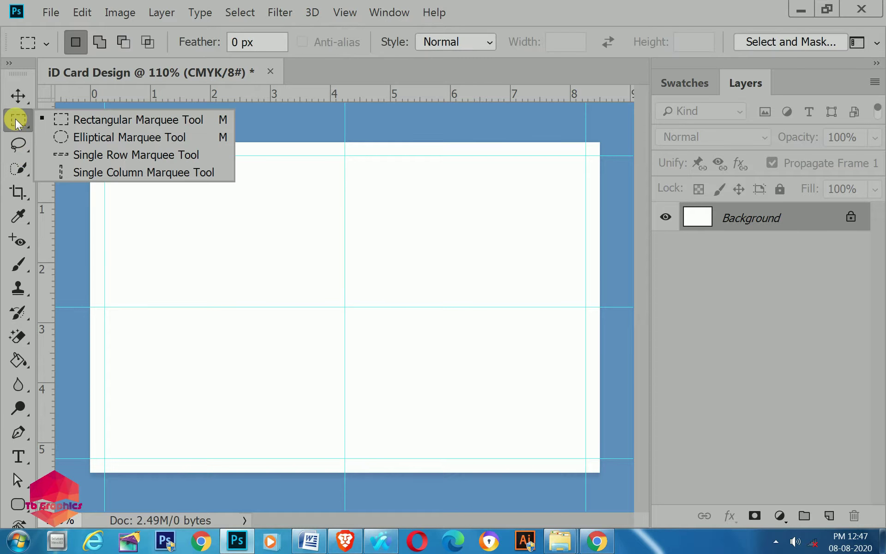
click(93, 123)
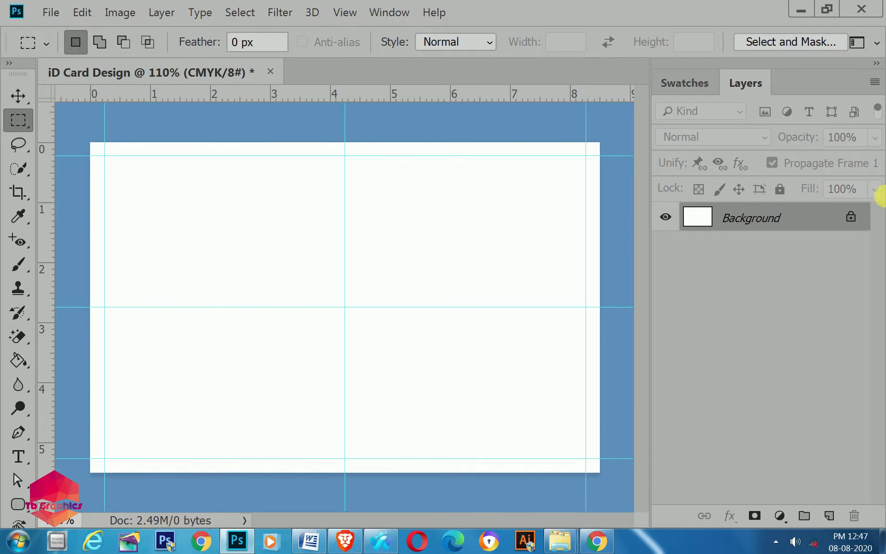
click(828, 515)
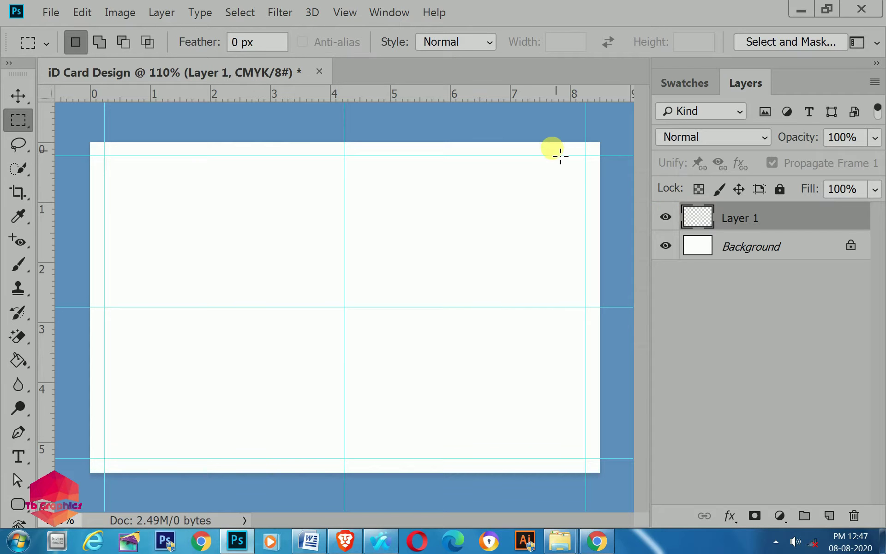
drag(524, 148, 608, 482)
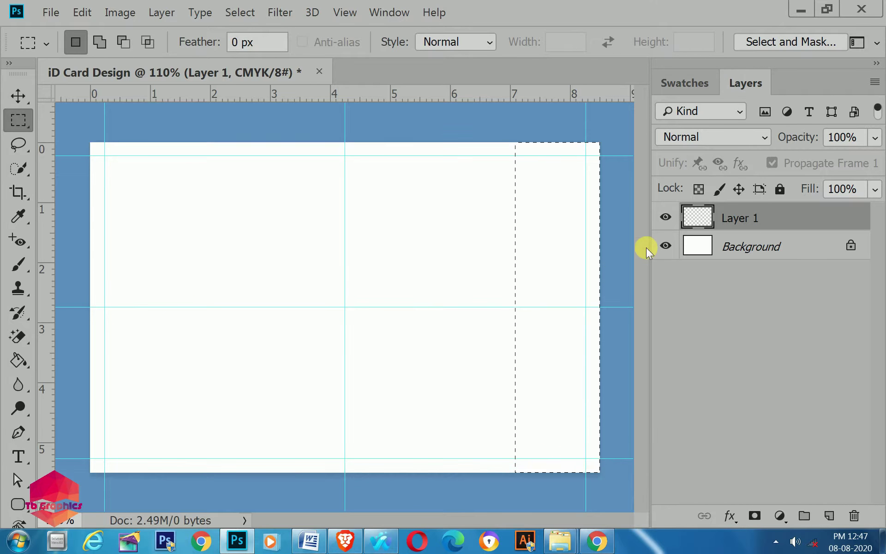
Fill the right-edge strip with orange using the Paint Bucket
click(675, 83)
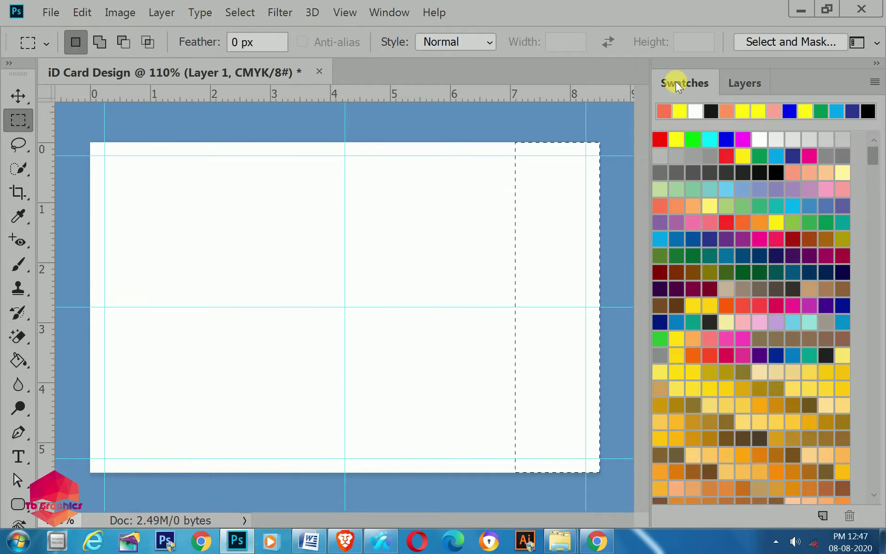
click(665, 208)
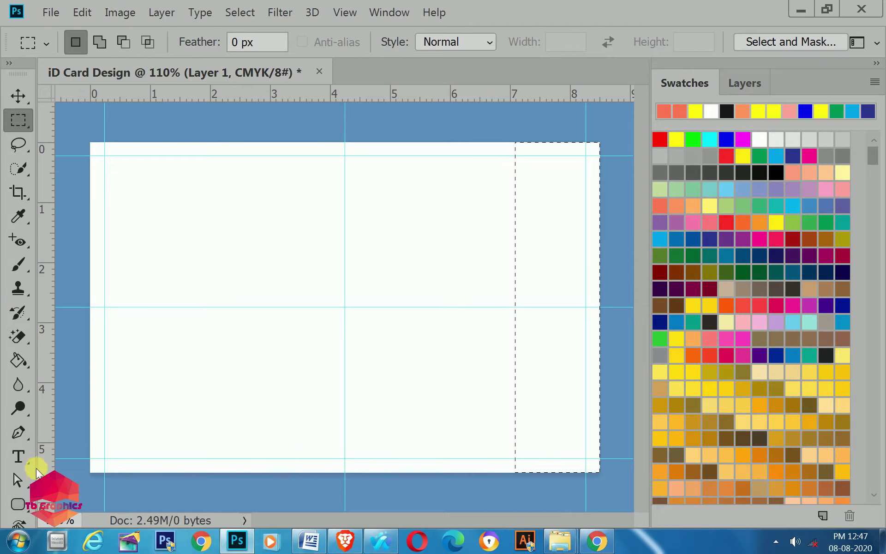
drag(16, 359, 103, 377)
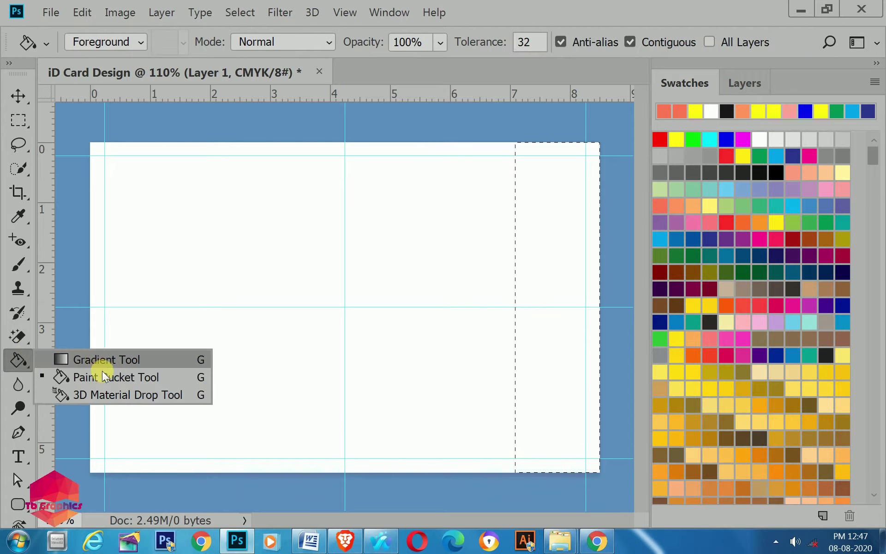
click(103, 378)
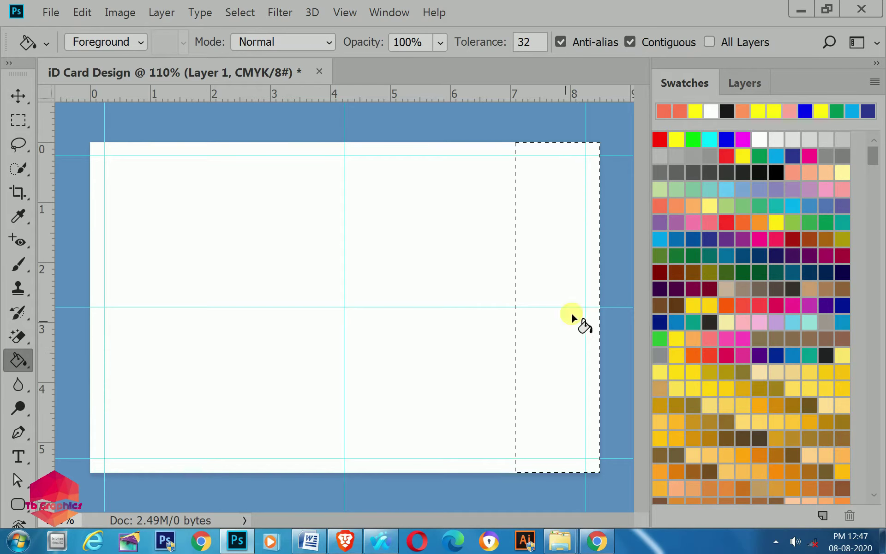
click(544, 245)
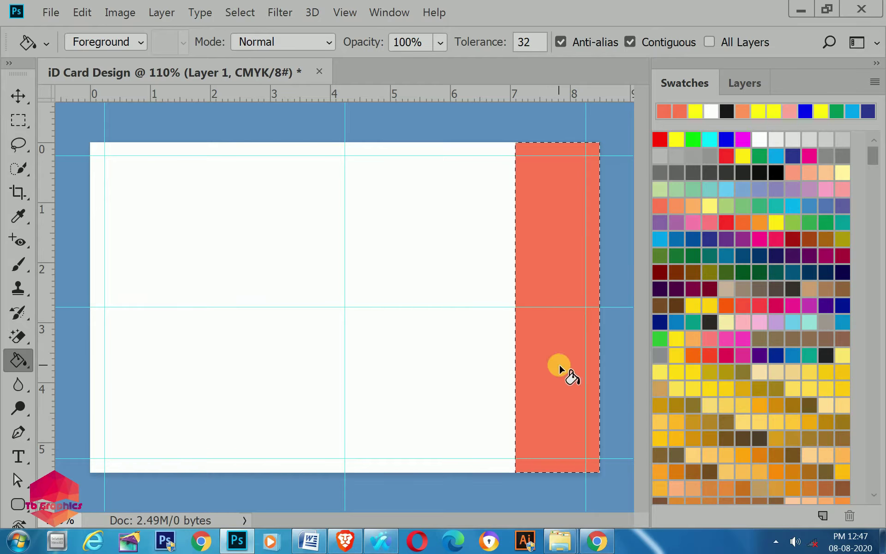
Deselect and nudge the orange strip into alignment
click(735, 82)
key(ctrl+d)
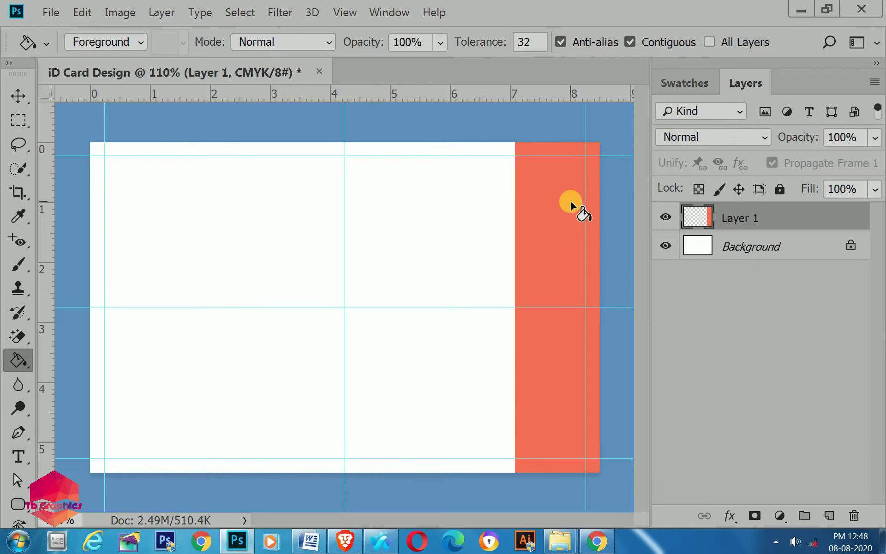
key(v)
key(Left)
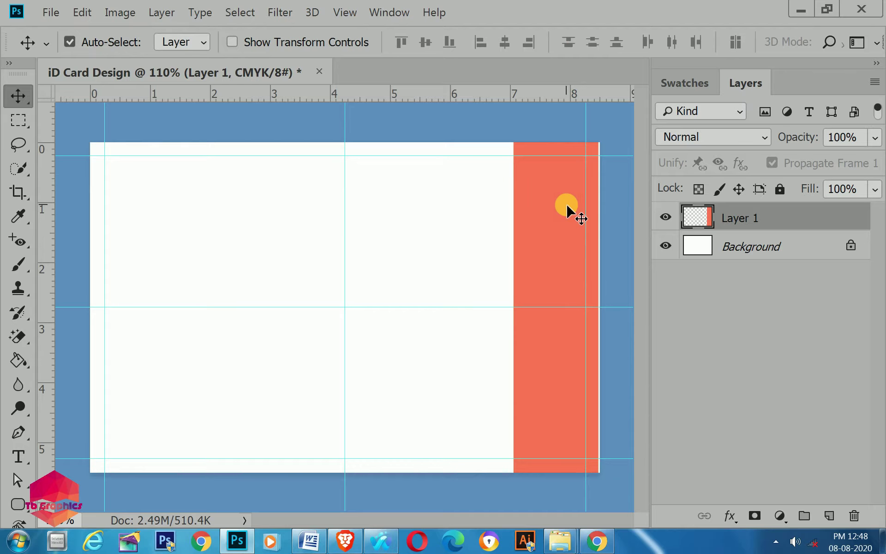
key(Right)
key(Right)
key(Right)
key(Right)
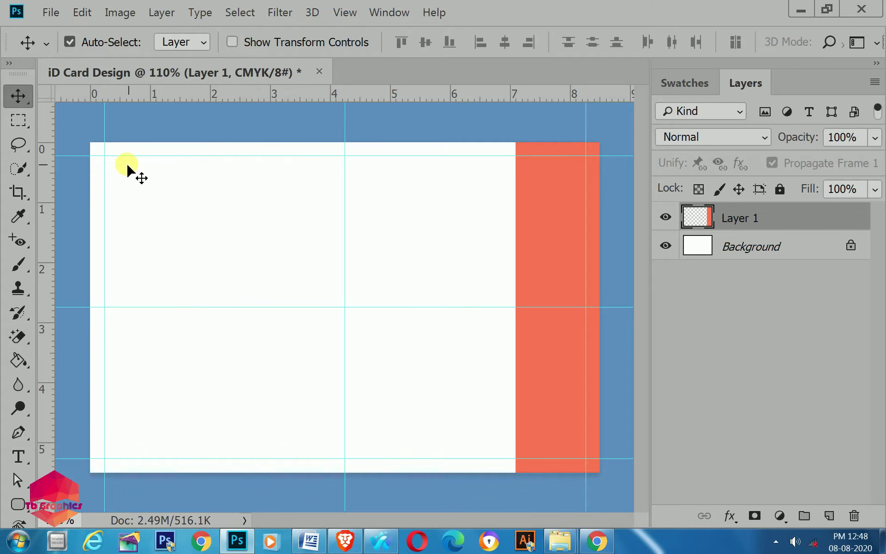
Open the Tenderfeet logo image and drag it onto the card's top-left area
click(54, 12)
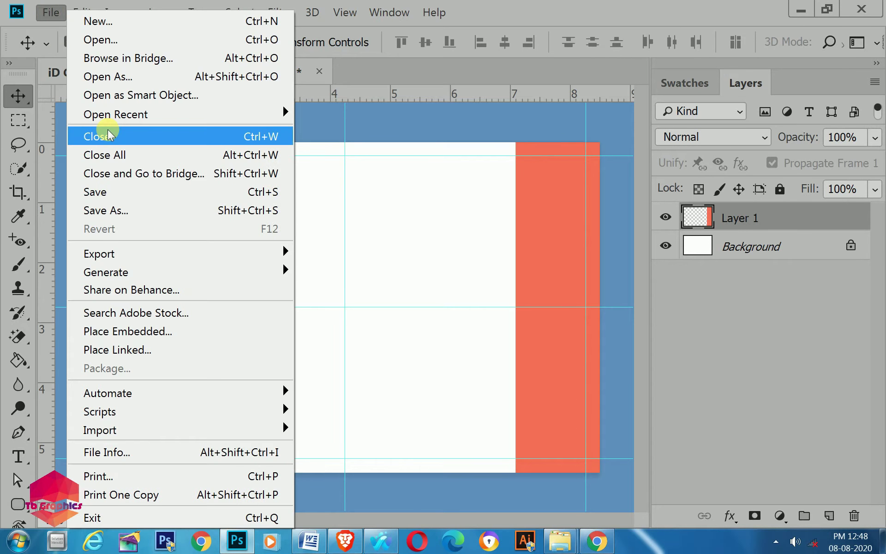
click(103, 38)
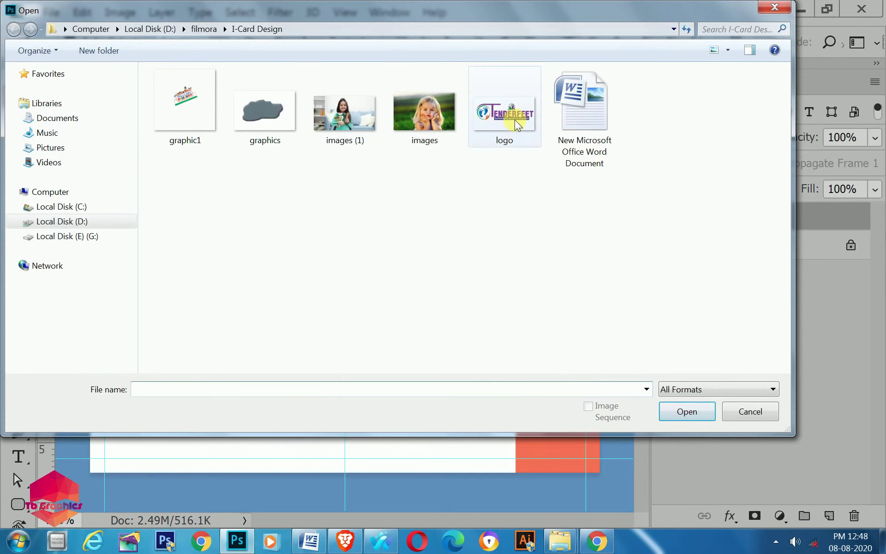
click(511, 118)
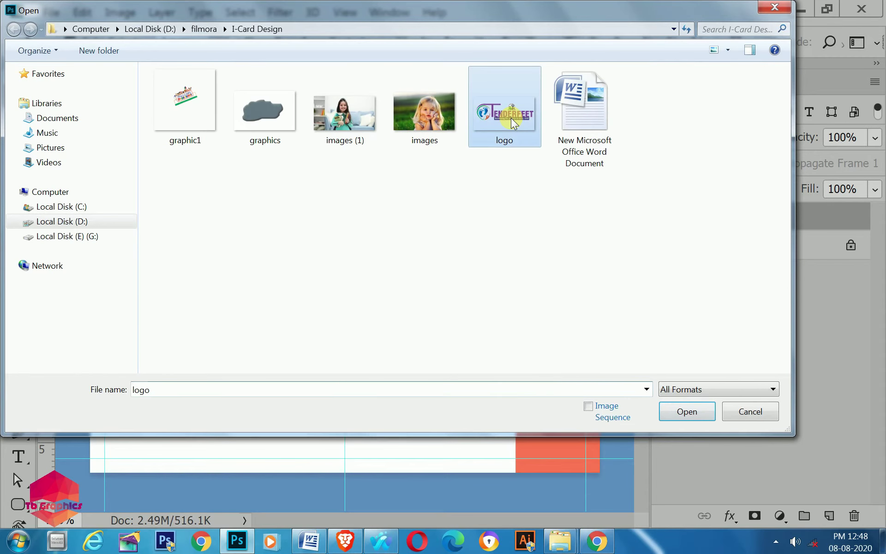
click(675, 412)
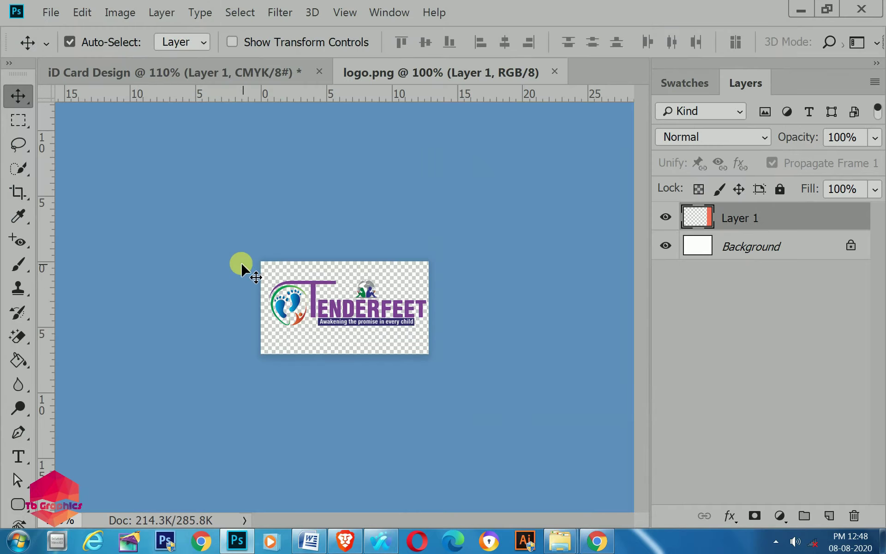
mouse_move(313, 289)
mouse_down()
mouse_move(200, 242)
mouse_move(136, 193)
mouse_move(165, 213)
mouse_move(214, 201)
mouse_up()
Nudge the logo up and scale it to about two-thirds size
key(Up)
key(Up)
key(Up)
key(Up)
key(Up)
key(Up)
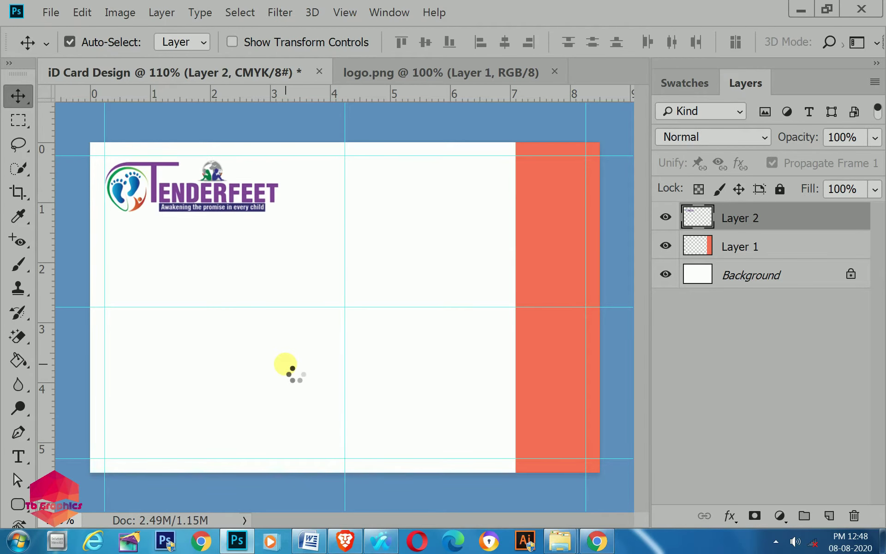
key(Up)
key(Up)
key(Up)
key(Up)
key(Up)
key(Up)
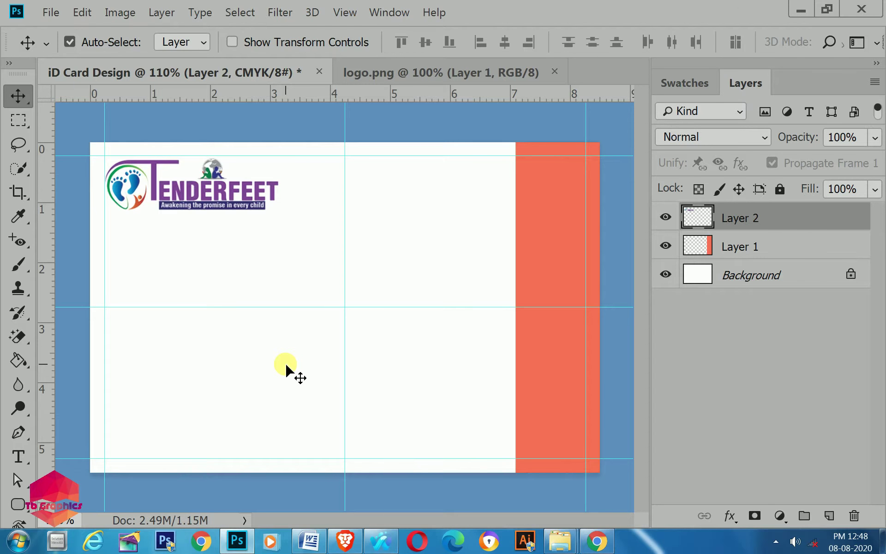
key(ctrl+t)
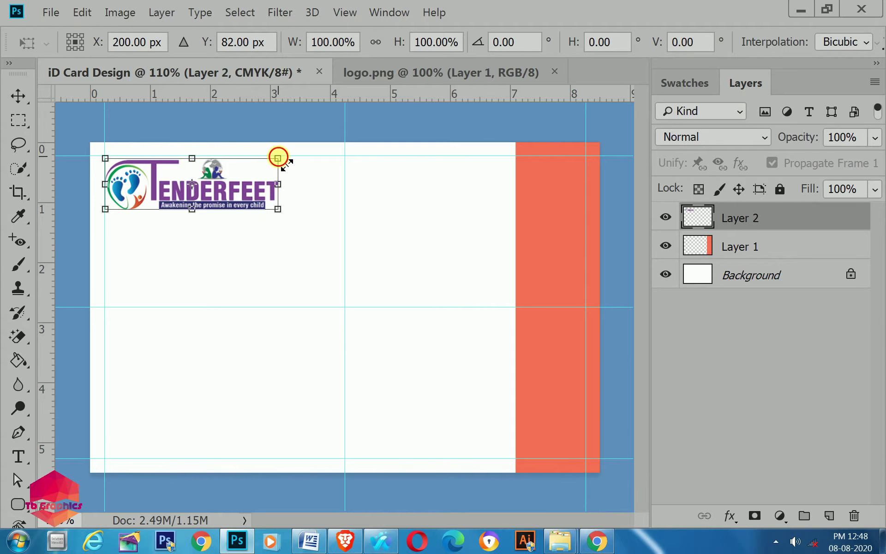
mouse_move(278, 157)
mouse_down()
mouse_move(215, 190)
mouse_move(222, 198)
mouse_move(174, 171)
mouse_move(223, 190)
mouse_up()
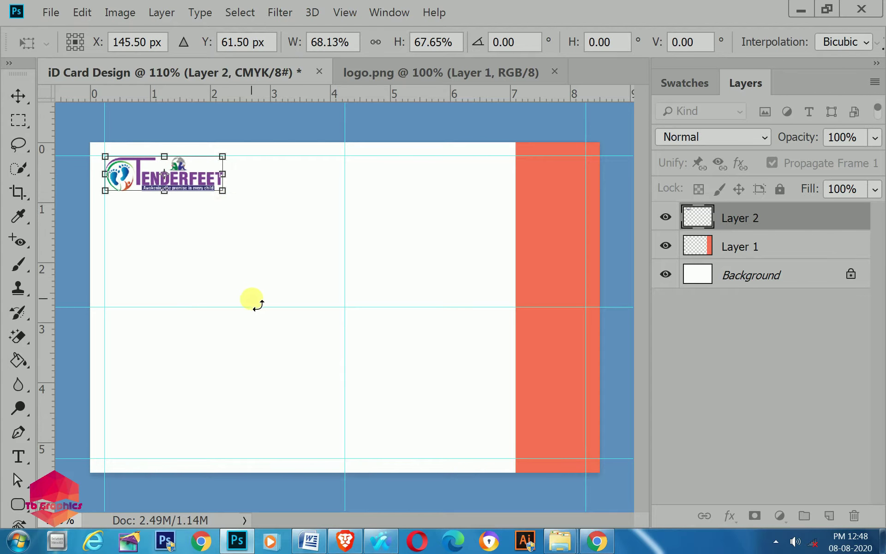
key(Return)
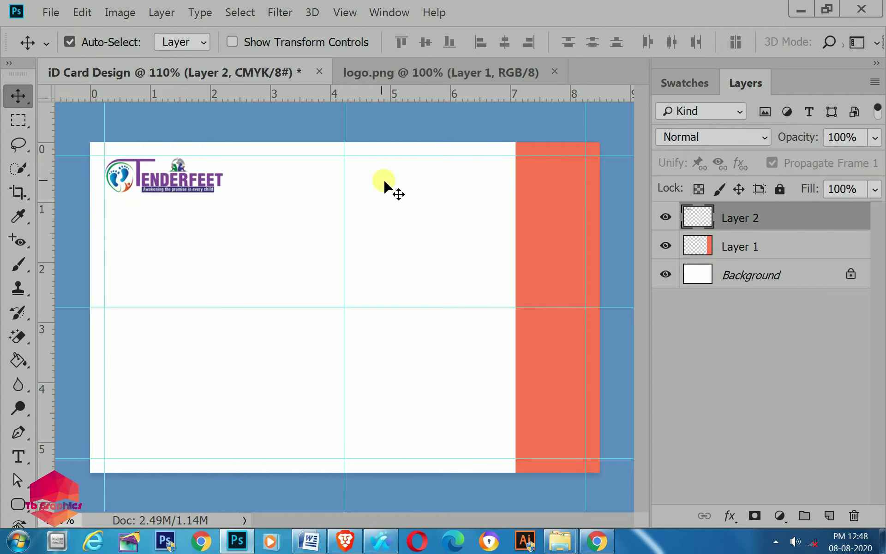
key(t)
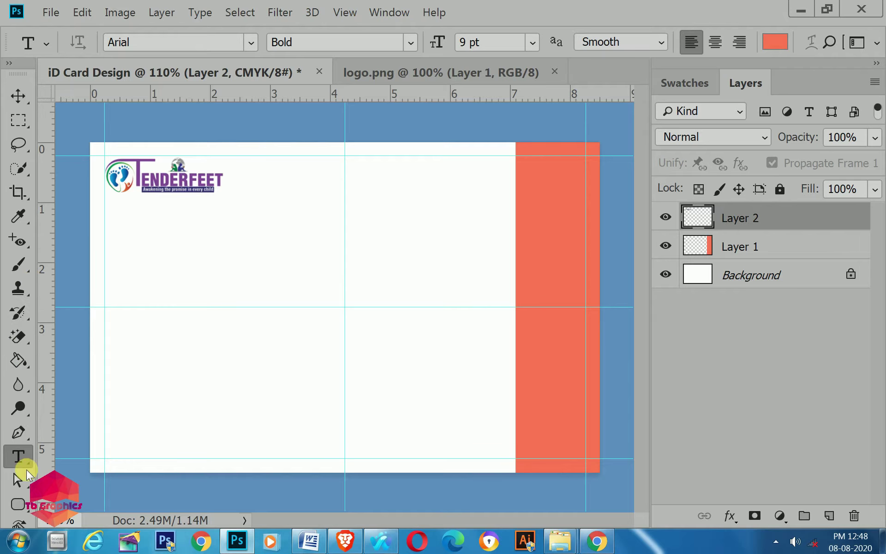
Type the heading 'IDENTITY CARD' near the top centre in deep red
right_click(18, 456)
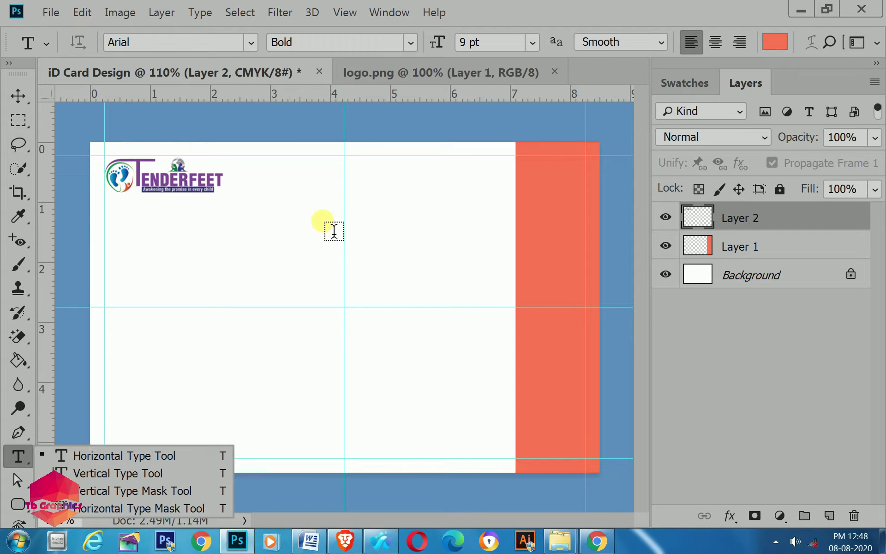
click(331, 204)
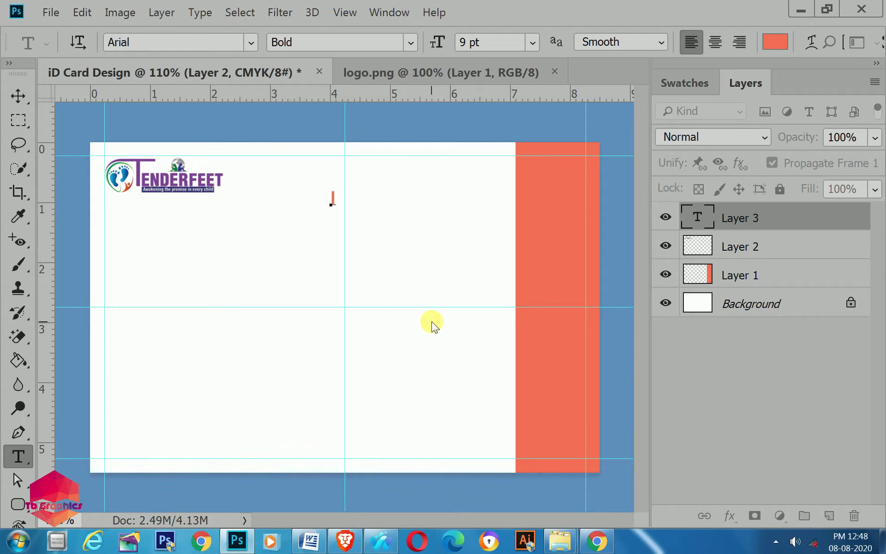
text(IDENTITY CARD)
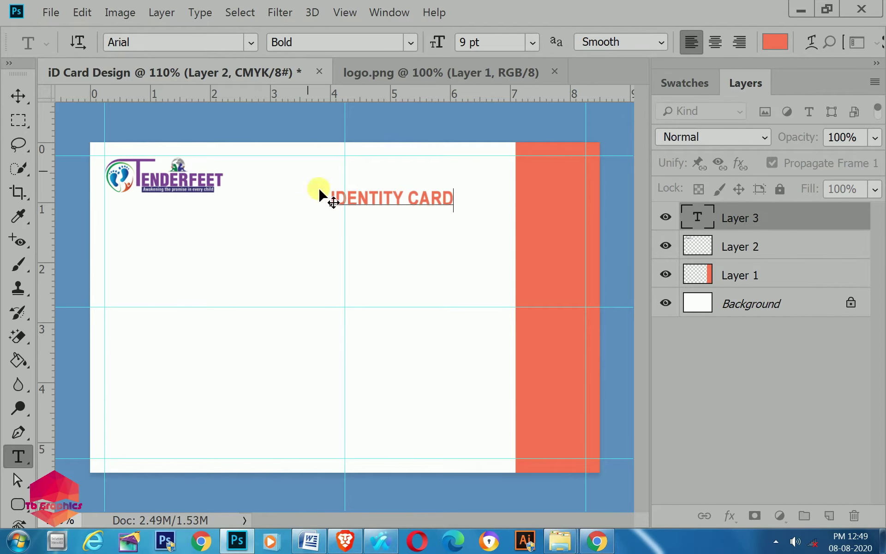
key(ctrl+a)
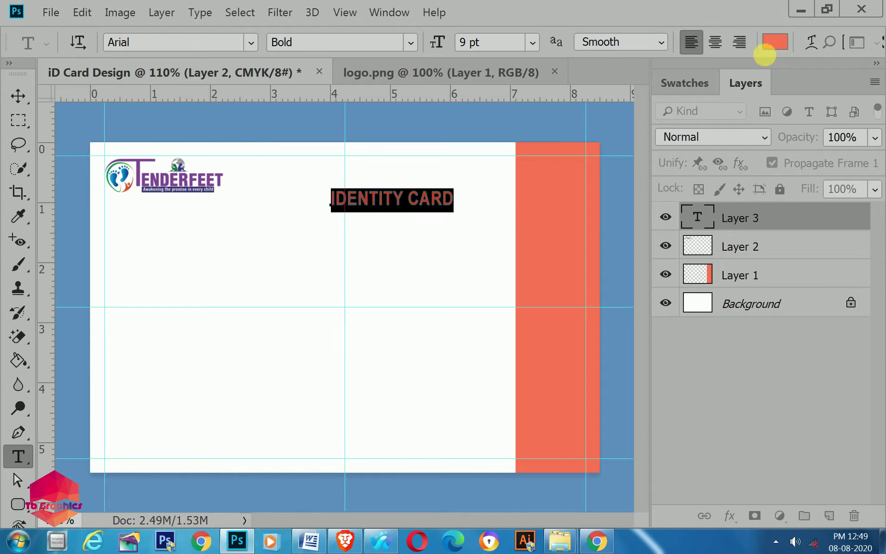
click(775, 42)
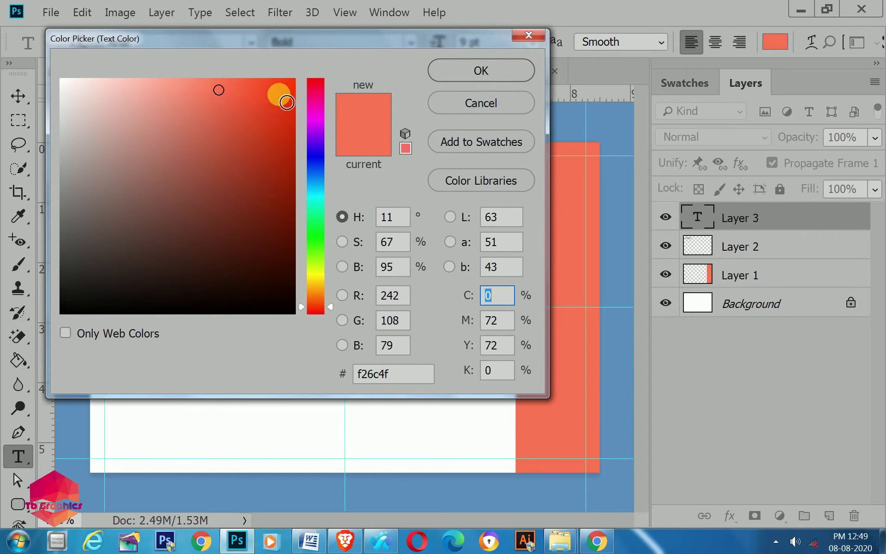
click(288, 101)
click(453, 73)
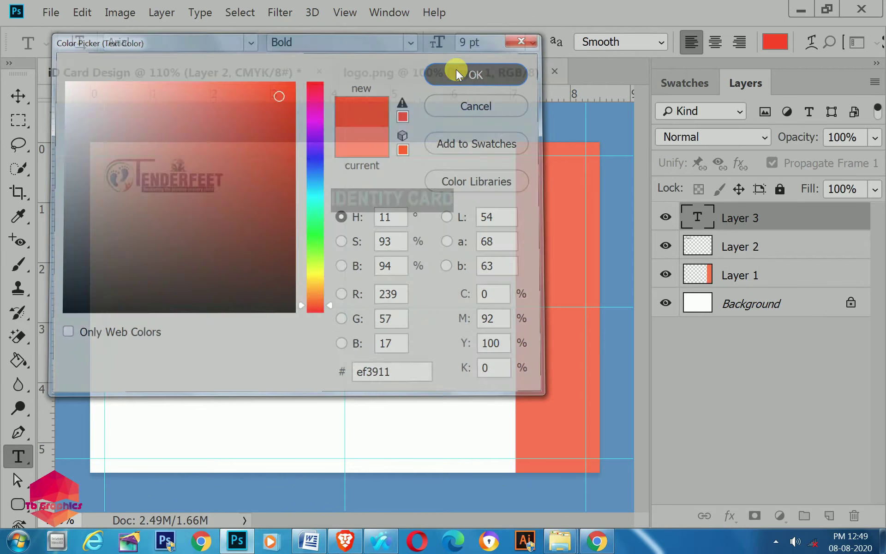
Move the IDENTITY CARD heading up and left beside the logo
click(17, 95)
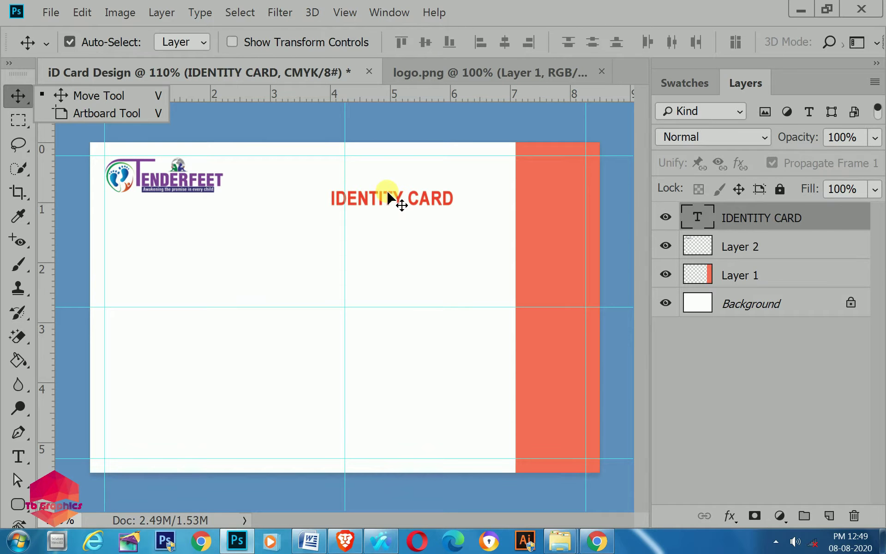
drag(387, 193, 347, 170)
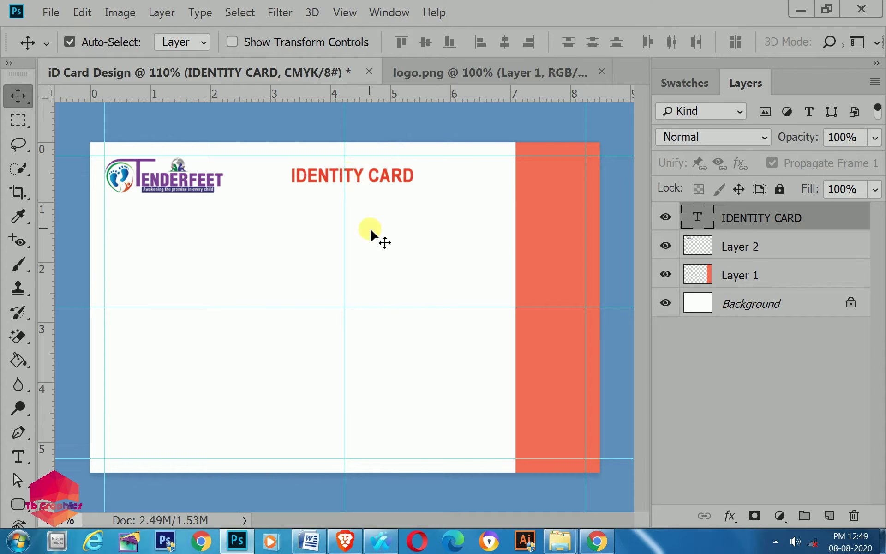
key(ctrl+t)
key(Left)
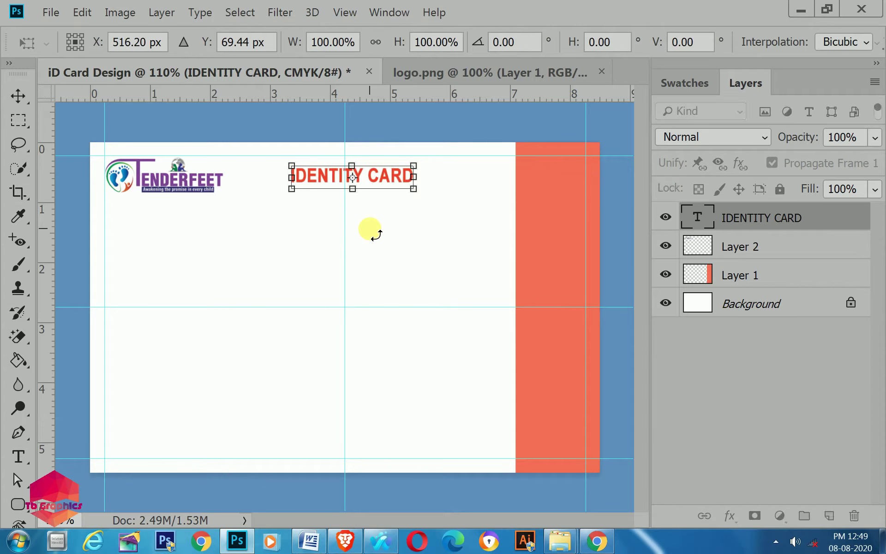
key(Left)
key(Left)
key(Left)
key(Left)
key(Left)
key(Left)
key(Left)
key(Left)
key(Left)
key(Left)
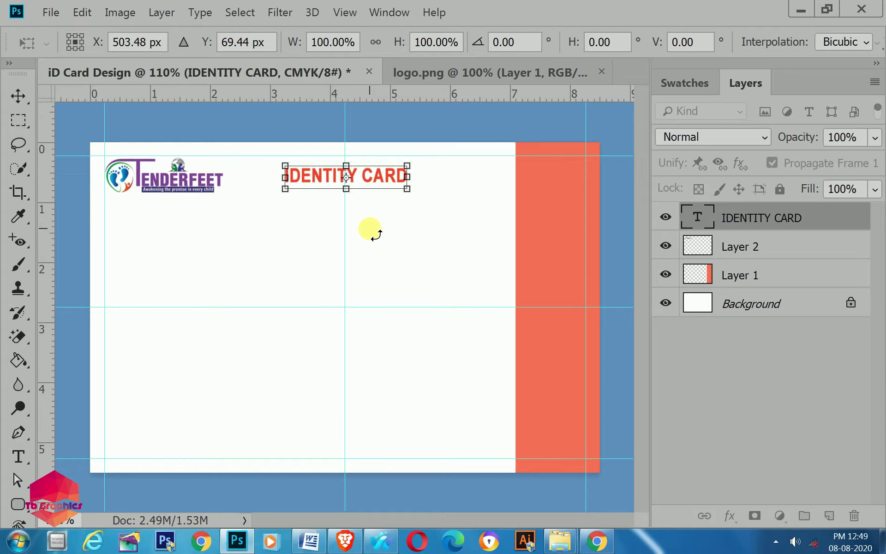
key(Left)
key(Left)
key(Up)
key(Up)
key(Up)
key(Up)
key(Up)
key(Up)
key(Up)
key(Up)
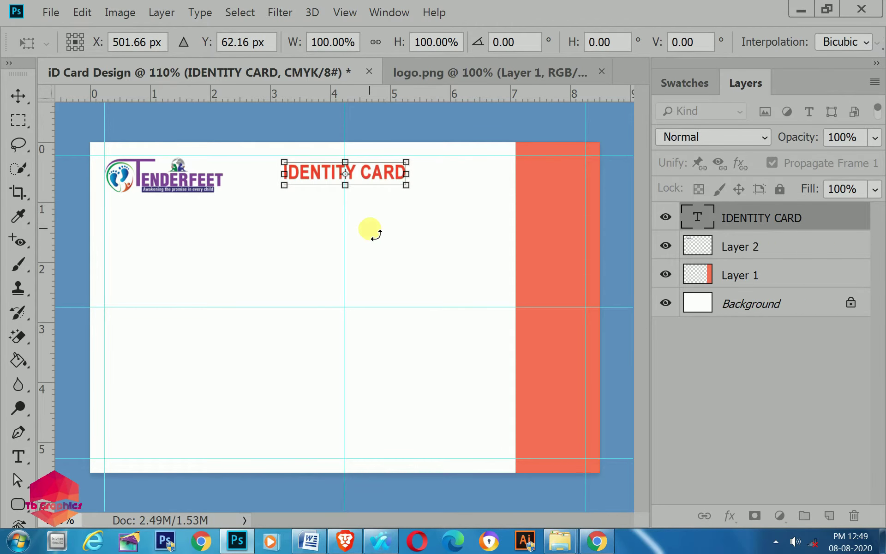
key(Up)
key(Up)
key(Return)
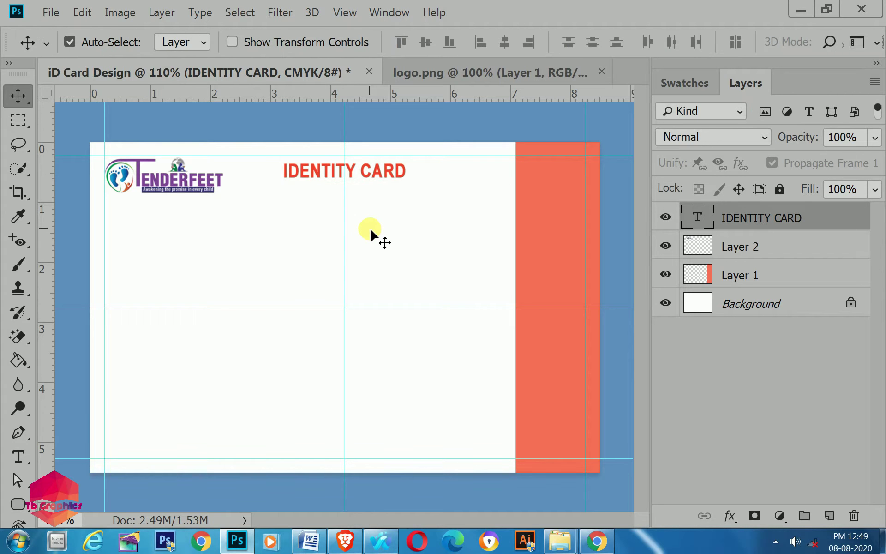
Reselect the IDENTITY CARD heading text and settle it in its final place
key(t)
click(362, 171)
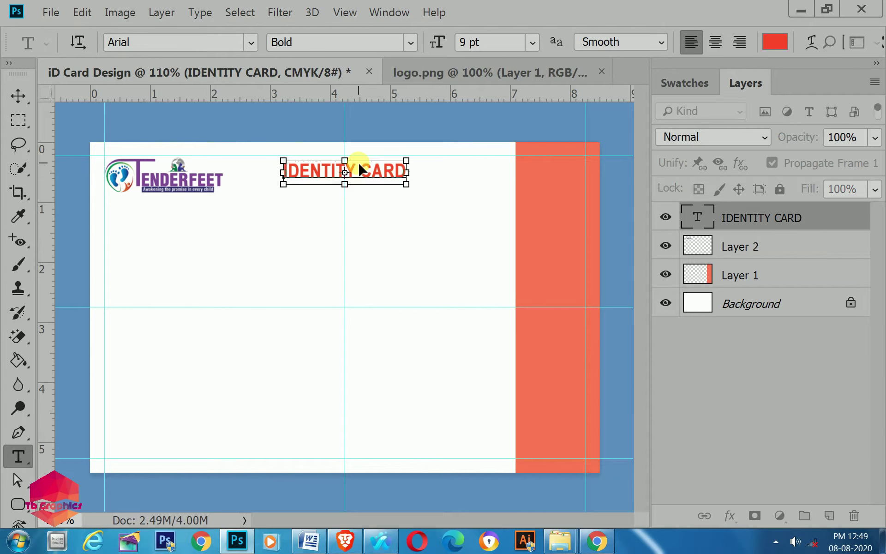
key(ctrl+a)
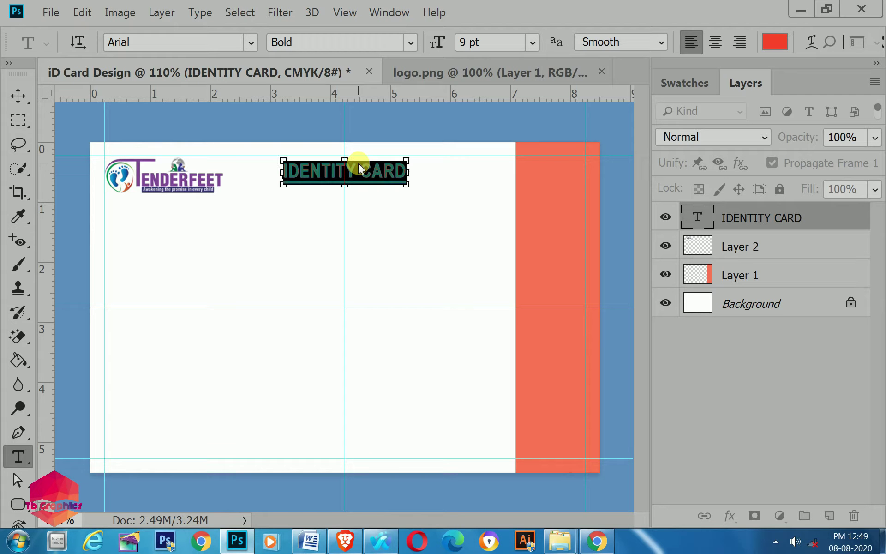
click(22, 93)
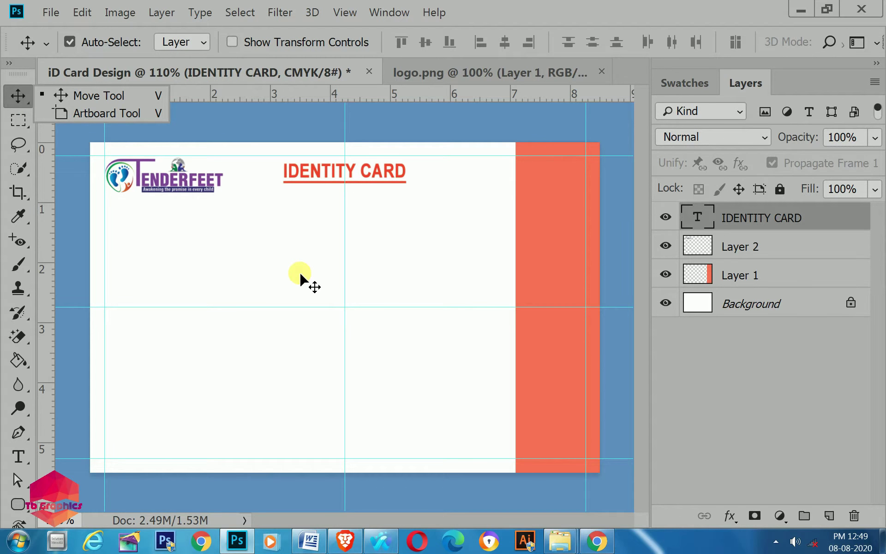
click(378, 171)
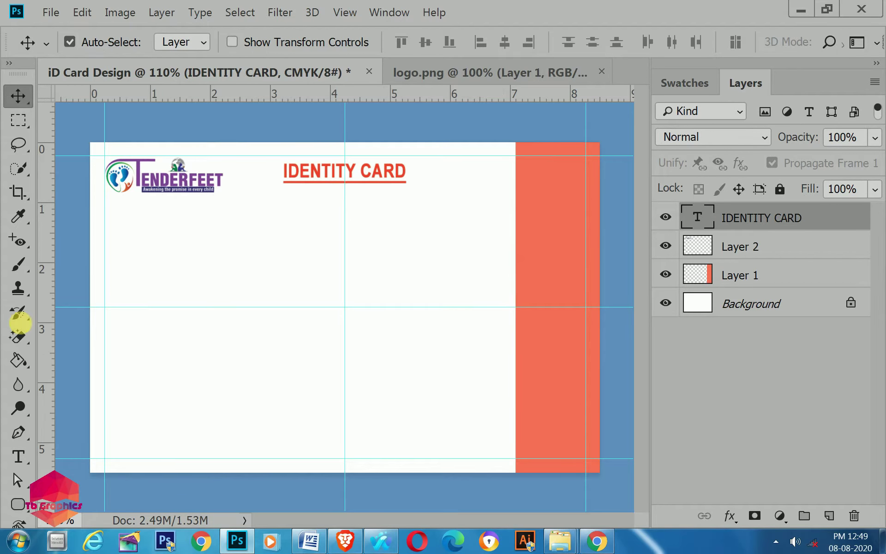
Draw a rounded-rectangle frame over the orange strip and thin its outline
click(17, 505)
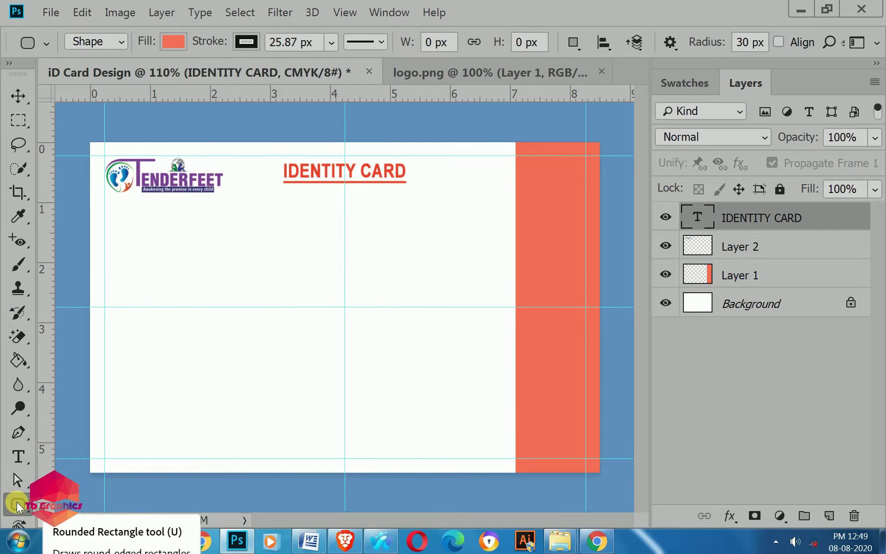
right_click(19, 503)
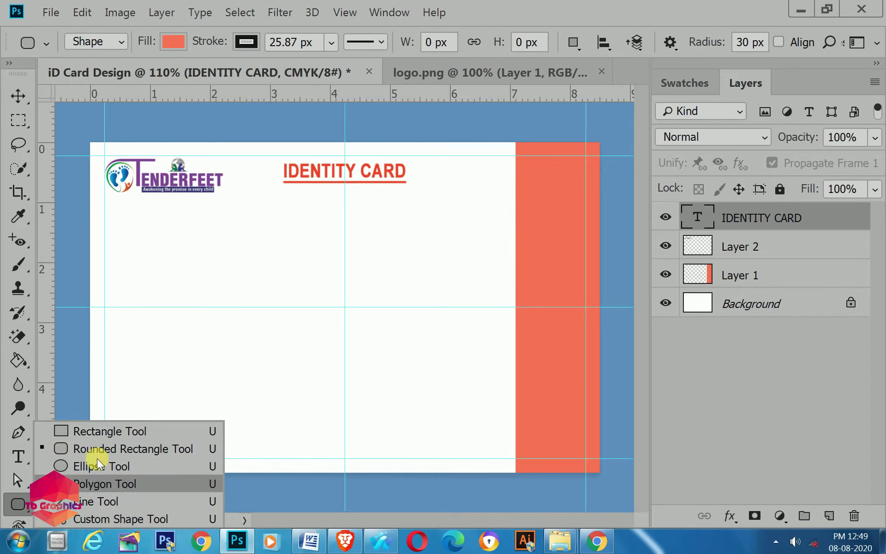
click(107, 450)
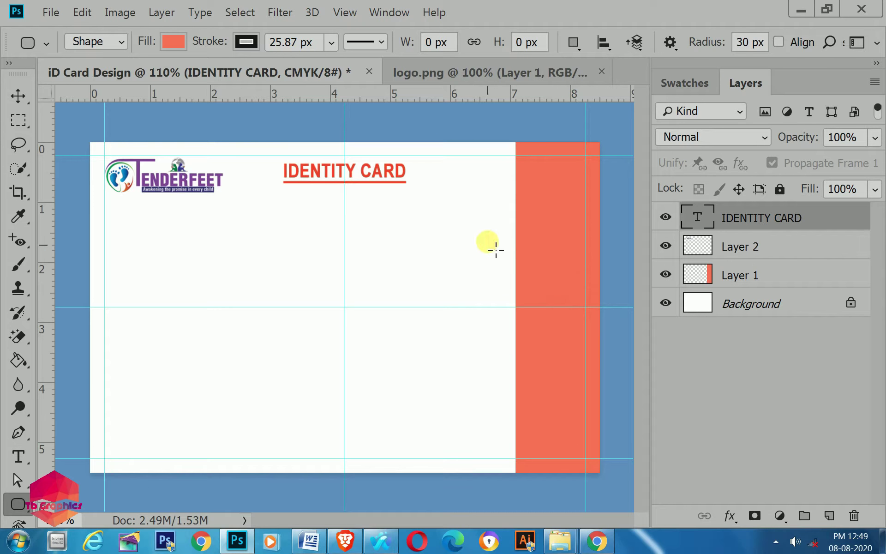
drag(487, 232, 587, 351)
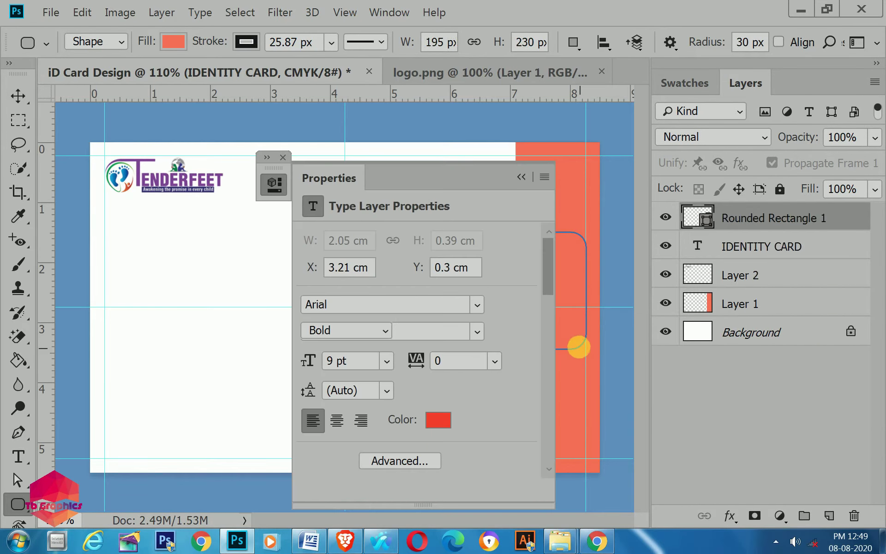
click(17, 95)
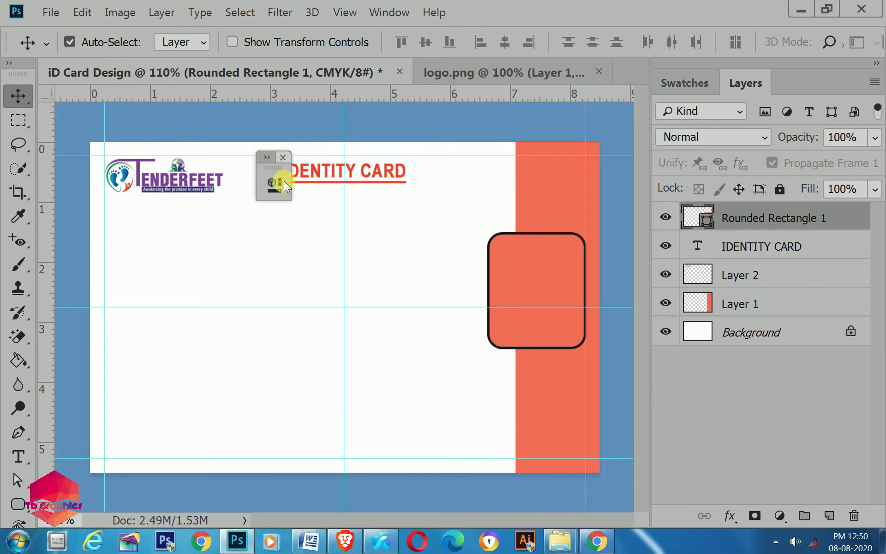
click(283, 157)
Type 'Pre School' and move it to the top of the orange strip
key(t)
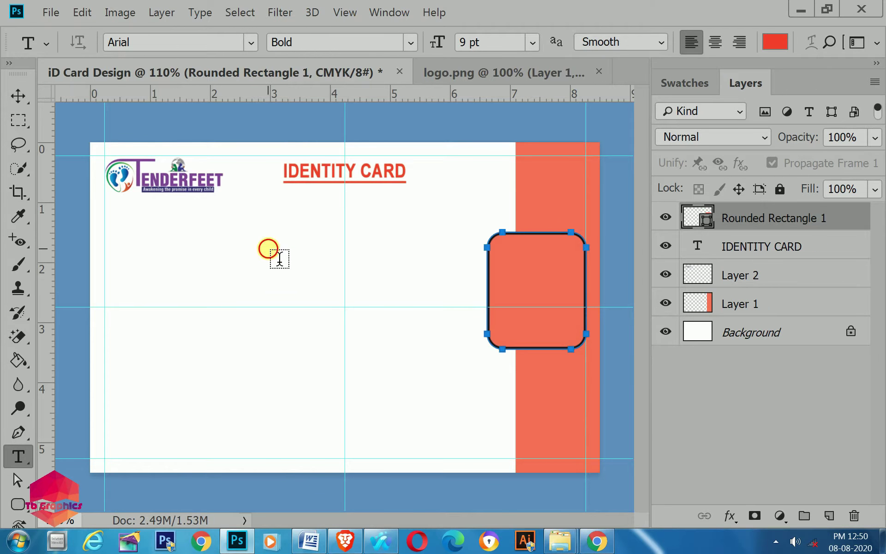
click(268, 249)
text(P)
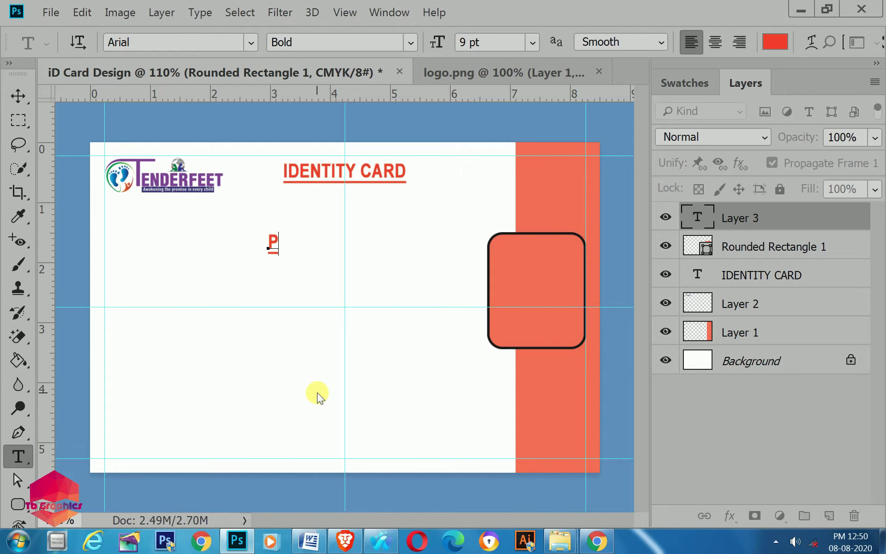
text(re)
text( S chool)
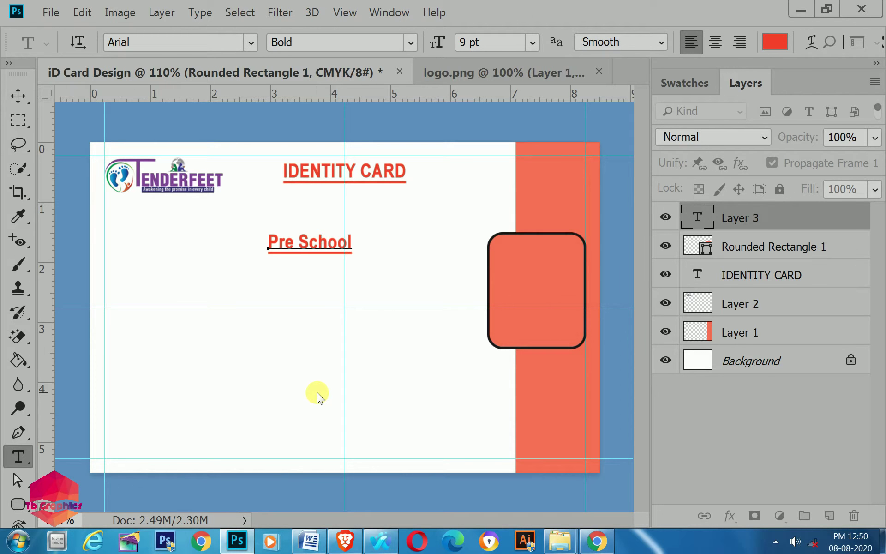
key(ctrl+a)
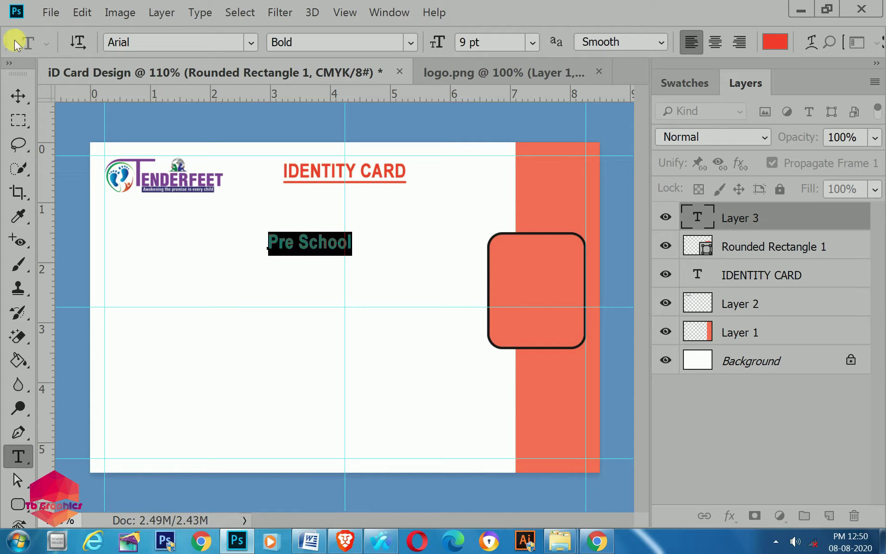
click(18, 95)
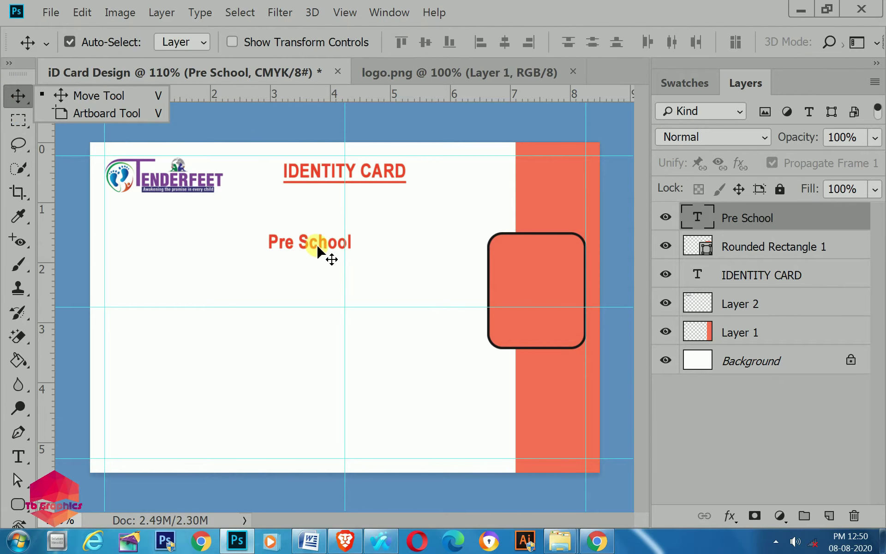
mouse_move(318, 244)
mouse_down()
mouse_move(525, 197)
mouse_move(590, 207)
mouse_up()
Colour the word 'School' white (#fff) and nudge the label slightly right
key(t)
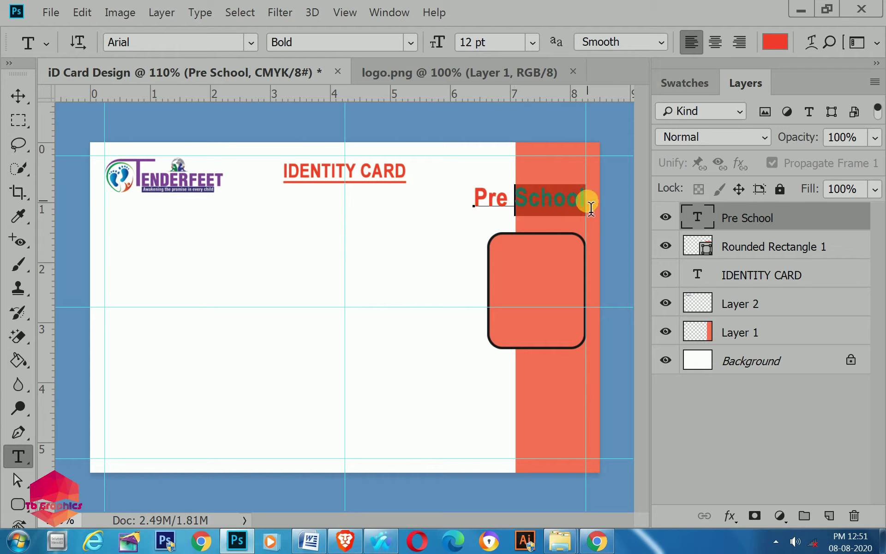
click(779, 40)
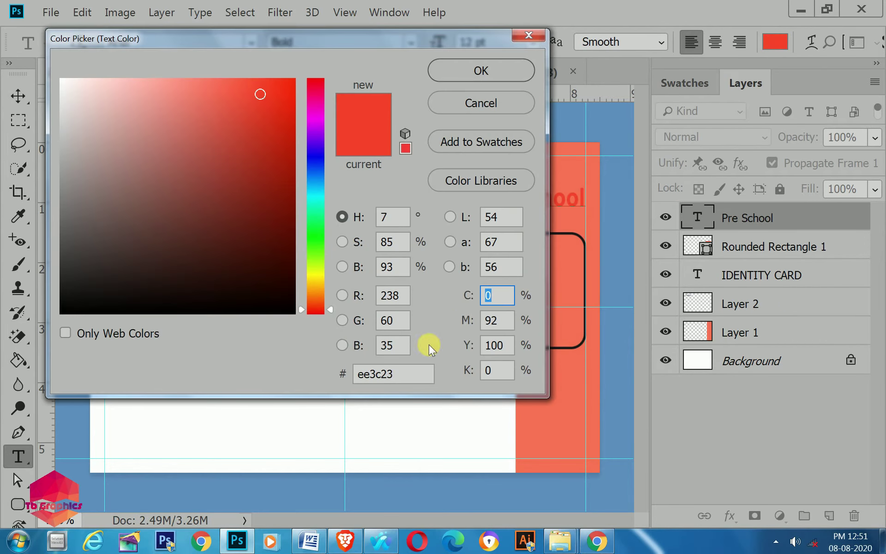
click(364, 374)
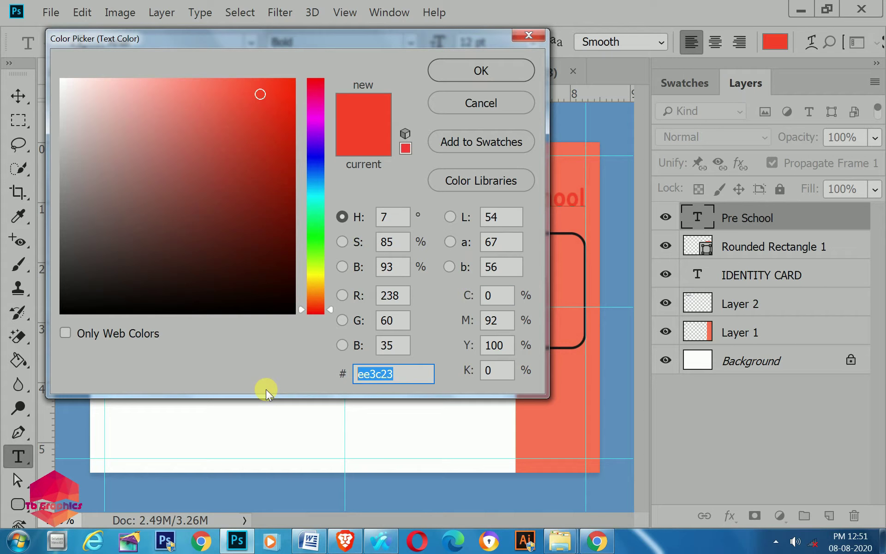
text(fff)
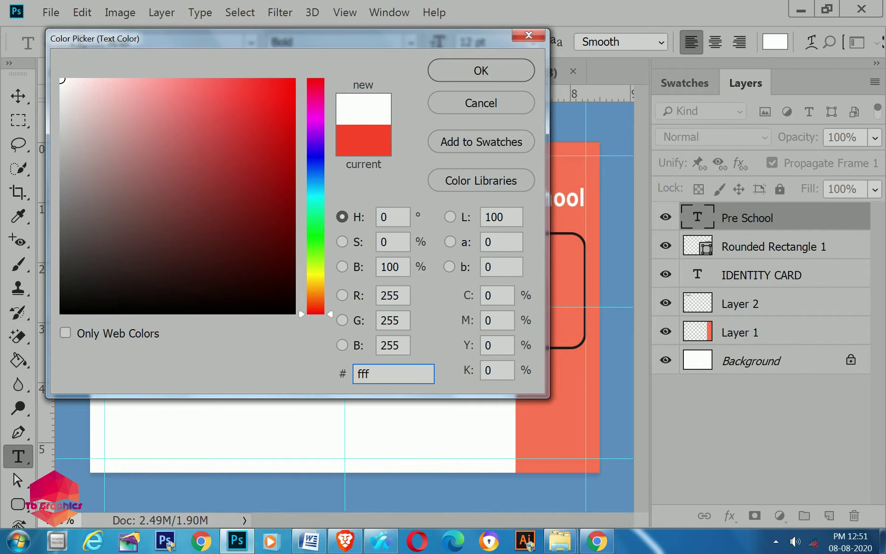
click(481, 71)
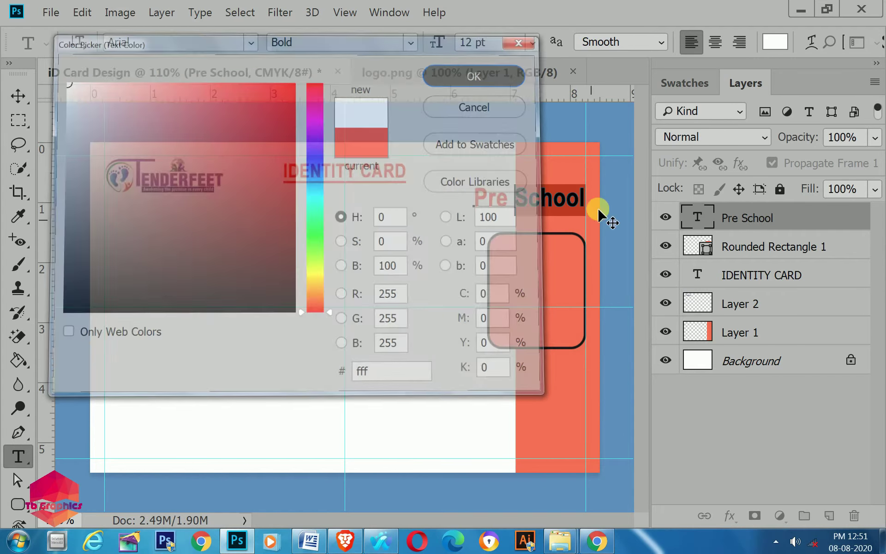
click(18, 96)
click(501, 221)
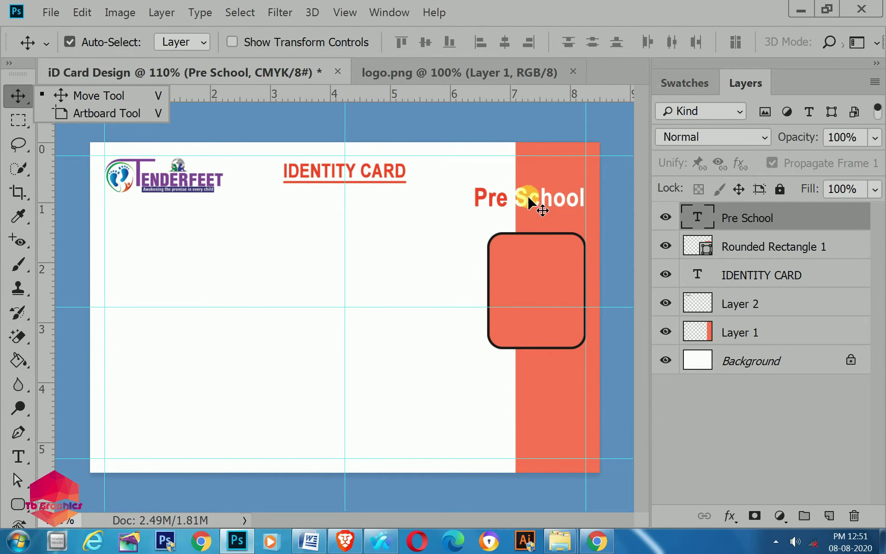
drag(535, 216, 526, 217)
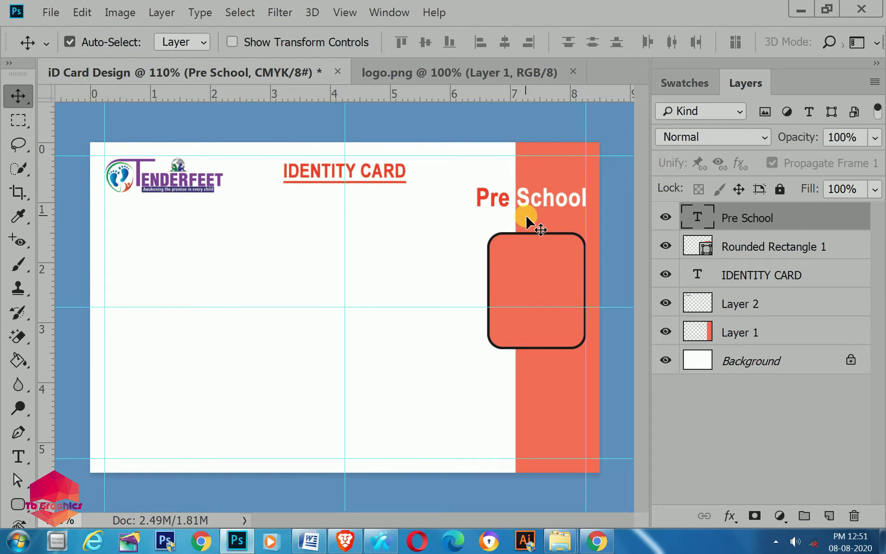
Enable a Drop Shadow on the Pre School layer with black (#000) colour
right_click(761, 220)
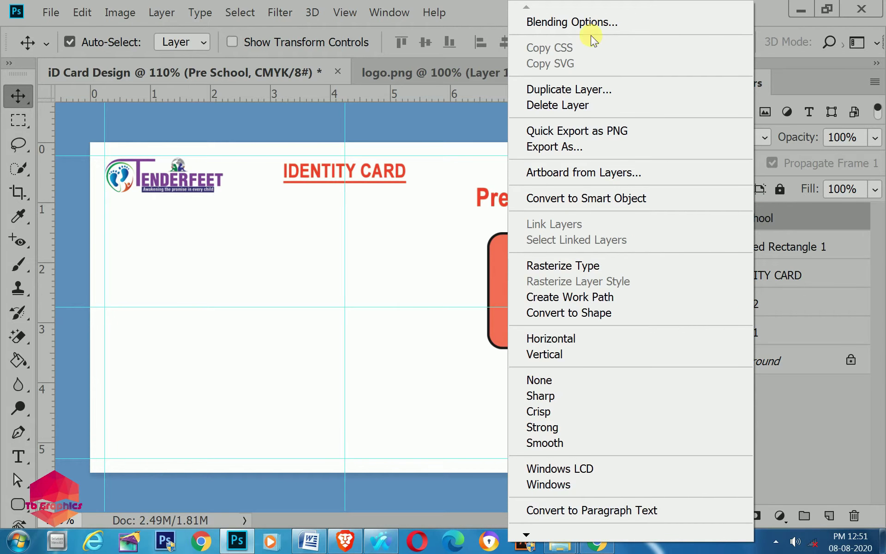
click(571, 23)
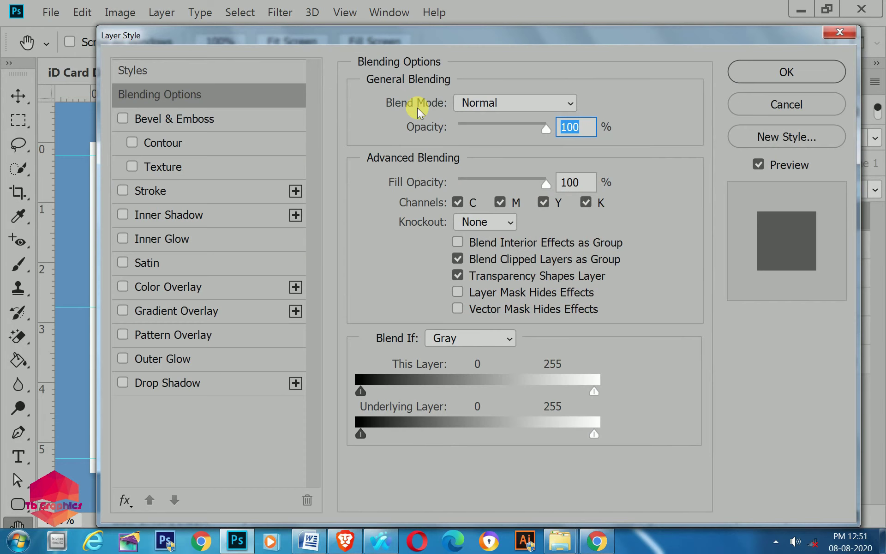
click(150, 383)
mouse_move(480, 36)
mouse_down()
mouse_move(498, 117)
mouse_move(452, 252)
mouse_up()
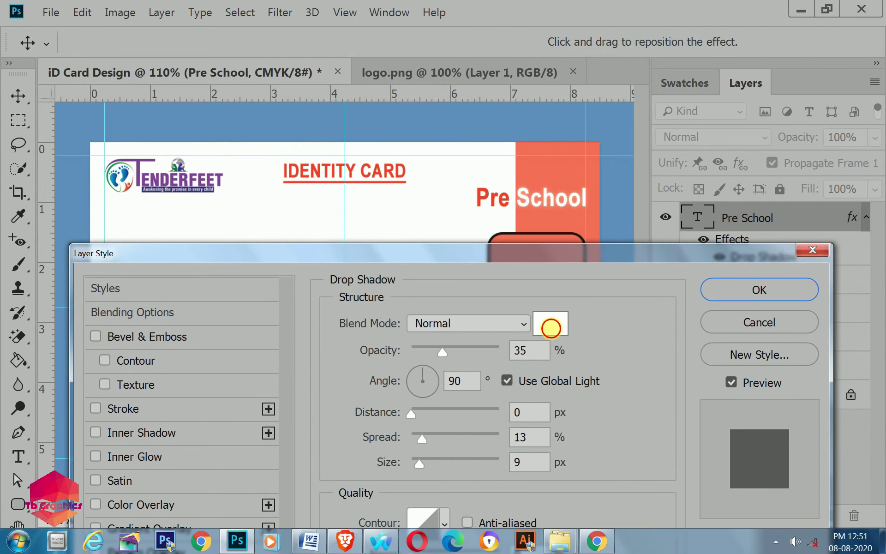
click(551, 328)
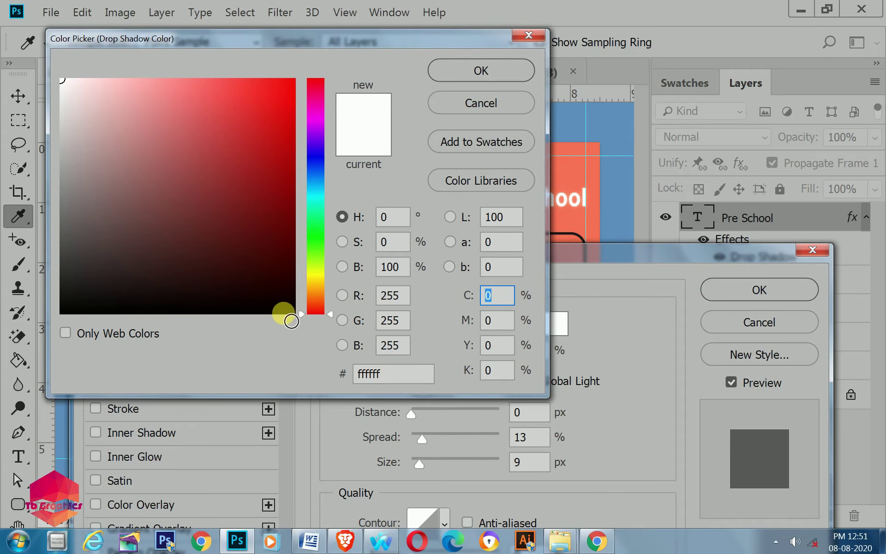
click(284, 305)
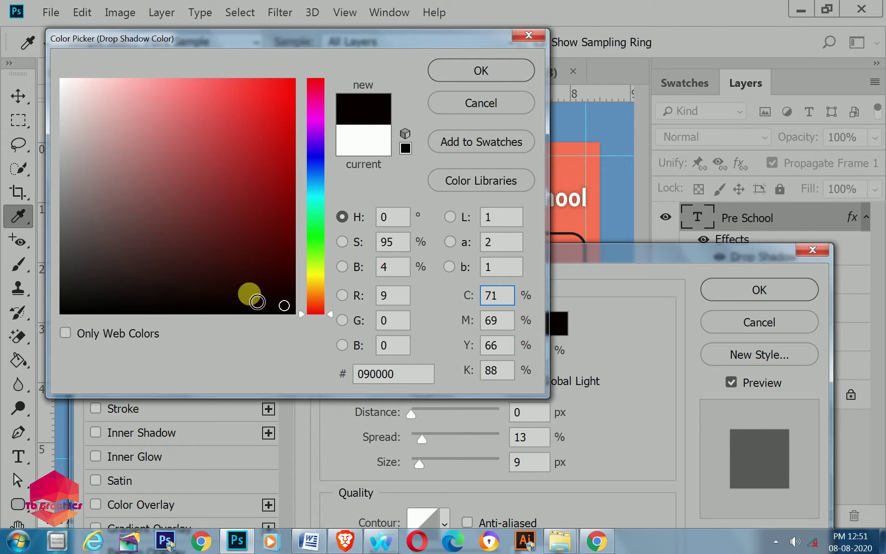
click(392, 374)
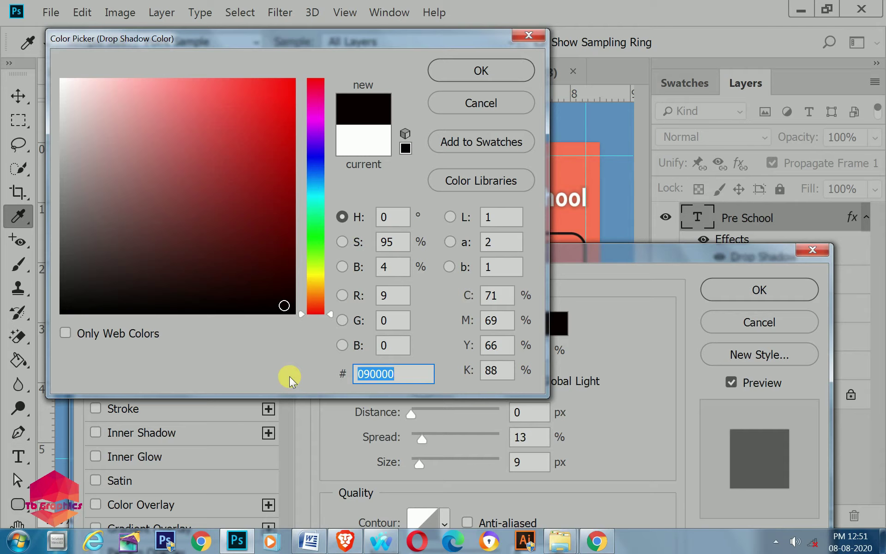
text(000)
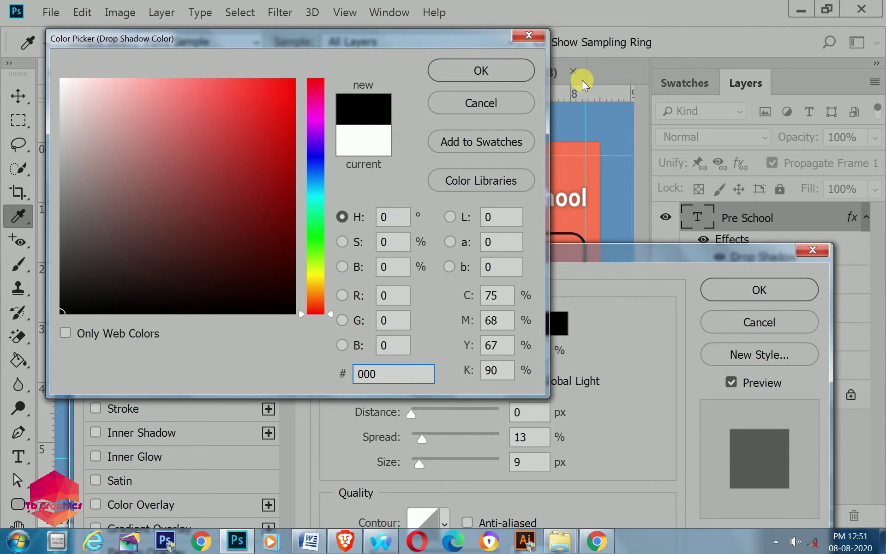
click(505, 70)
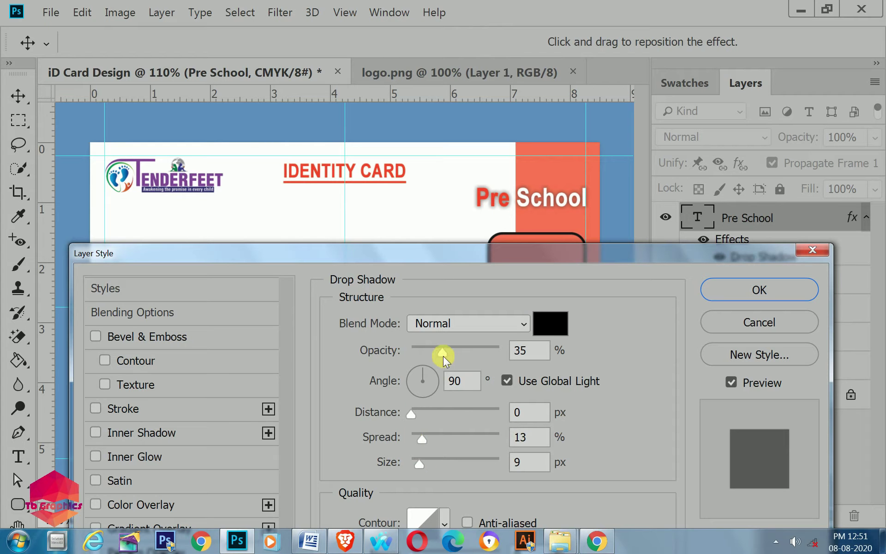
Set the shadow to opacity 24%, spread 15%, size 3 px and distance 6
mouse_move(442, 349)
mouse_down()
mouse_move(499, 350)
mouse_move(428, 362)
mouse_up()
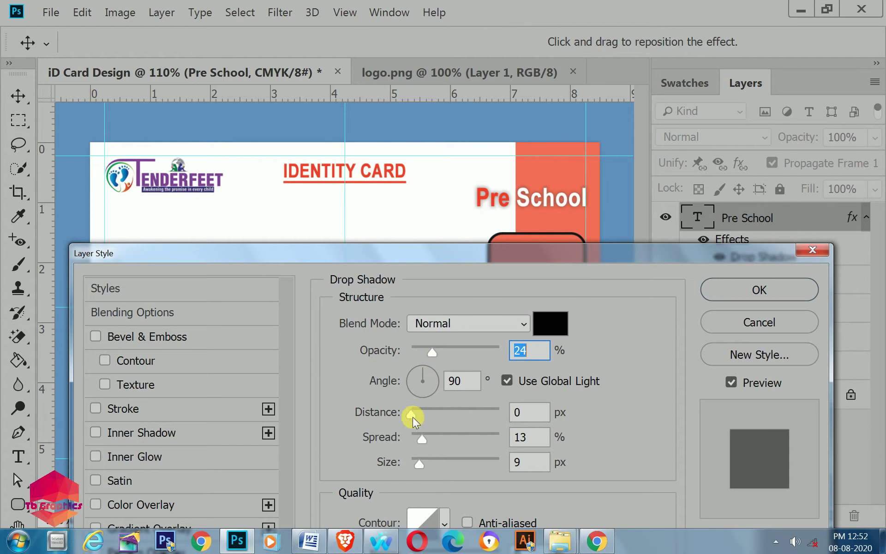
mouse_move(420, 439)
mouse_down()
mouse_move(409, 439)
mouse_move(466, 465)
mouse_move(397, 466)
mouse_move(411, 461)
mouse_up()
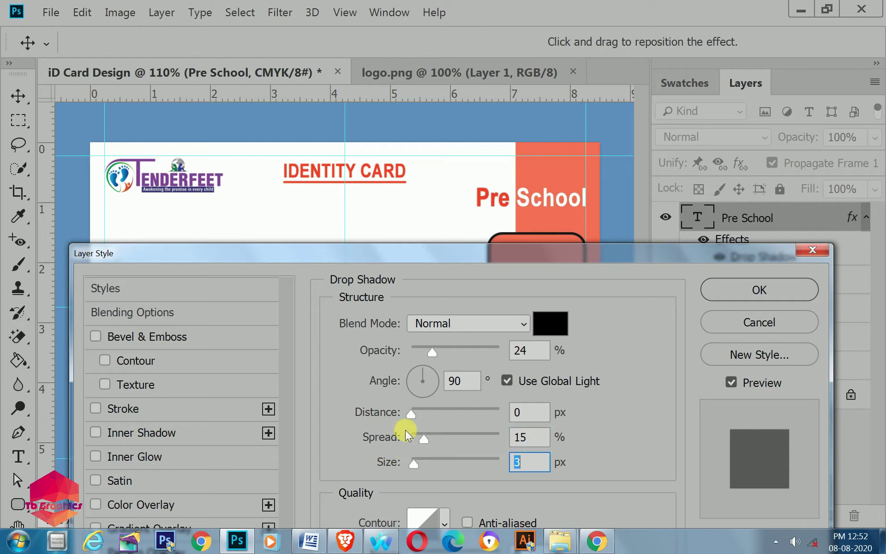
drag(408, 416, 416, 419)
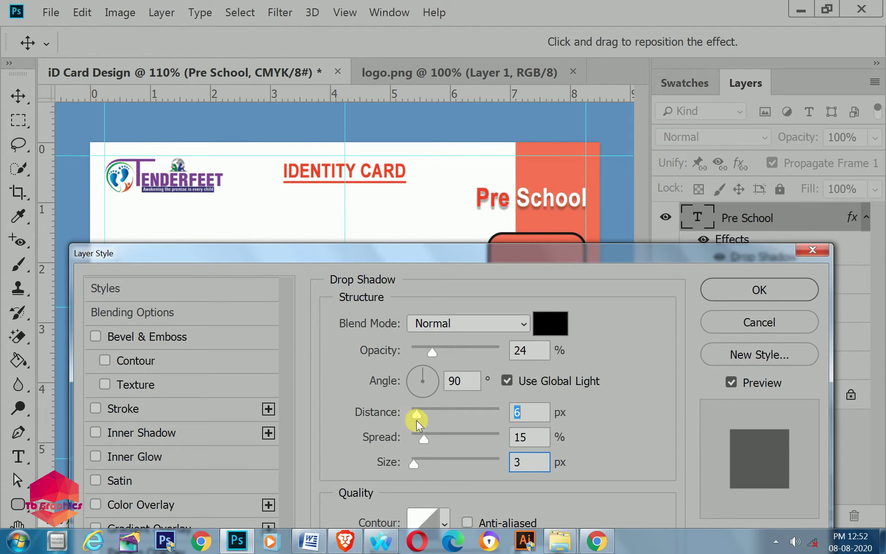
Apply the drop shadow to the Pre School heading
click(771, 293)
key(ctrl+minus)
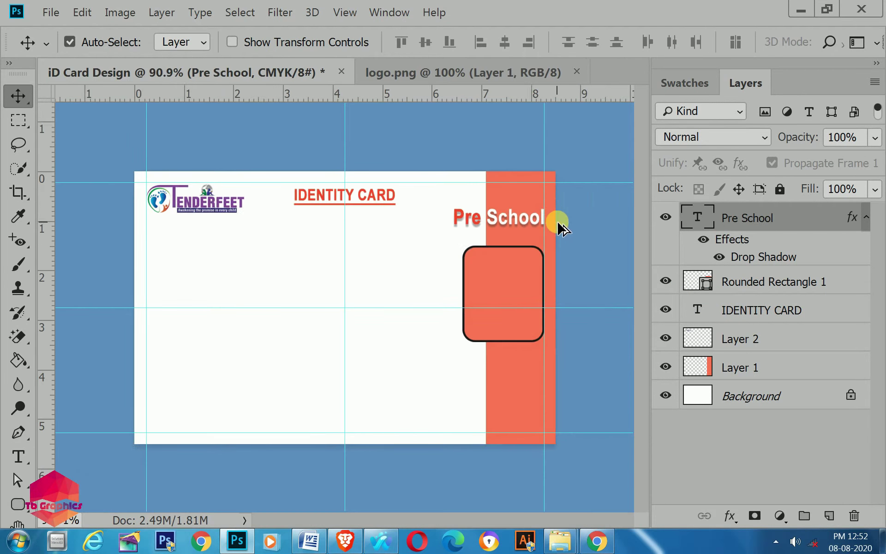
key(ctrl+plus)
key(alt)
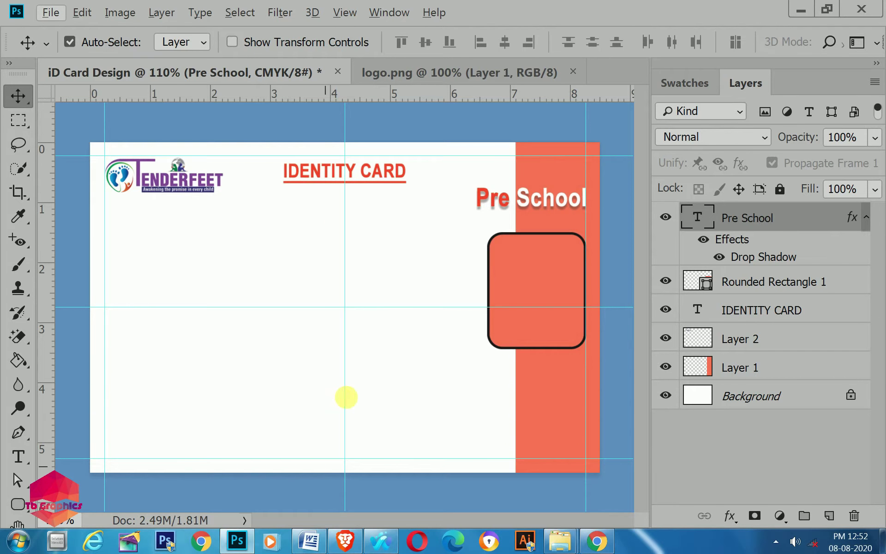
Open graphics.tif and drag the cloud graphic onto the card's left side
click(52, 12)
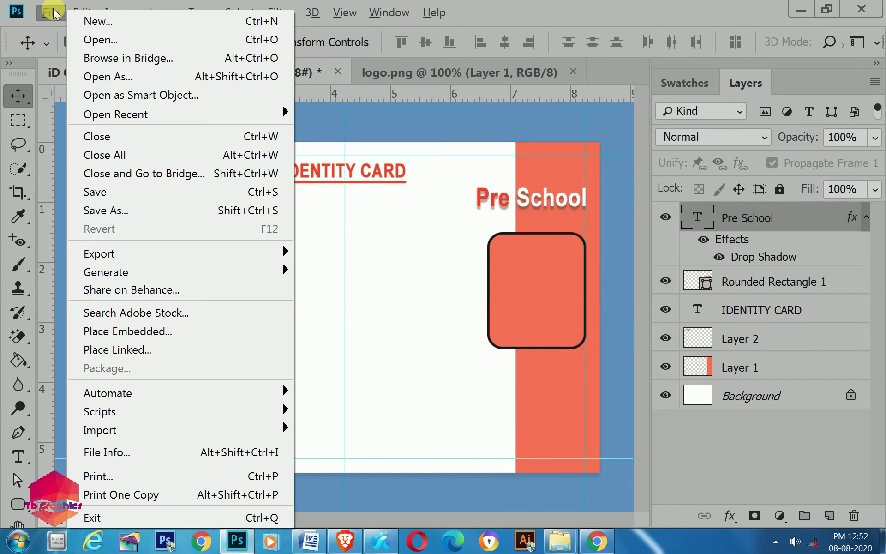
click(102, 39)
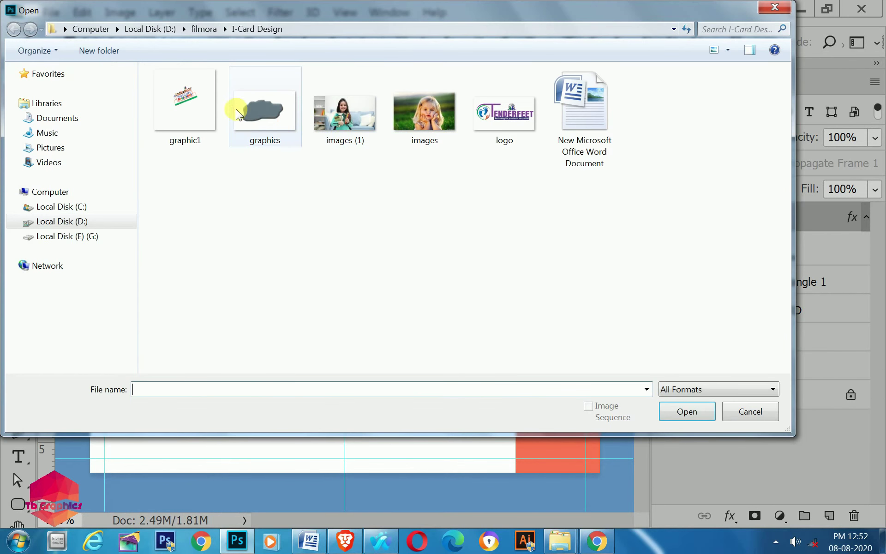
click(277, 125)
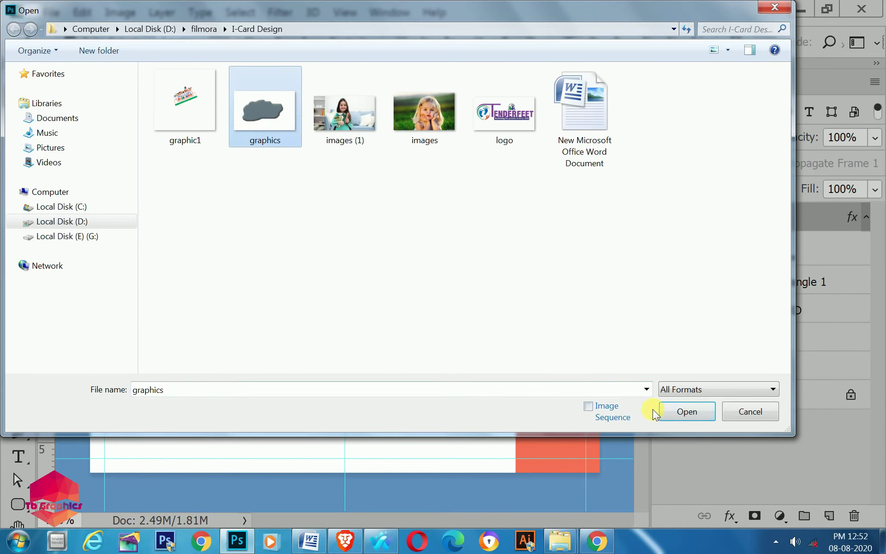
click(670, 415)
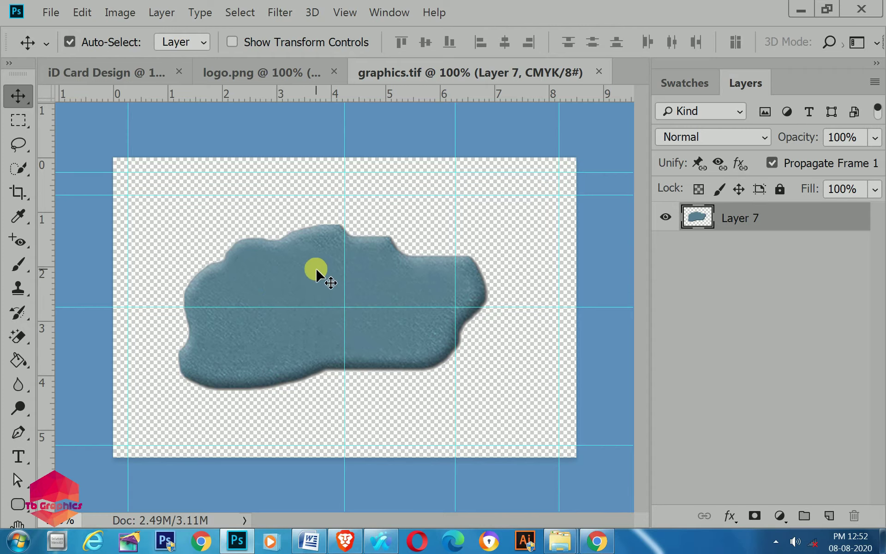
drag(308, 265, 100, 76)
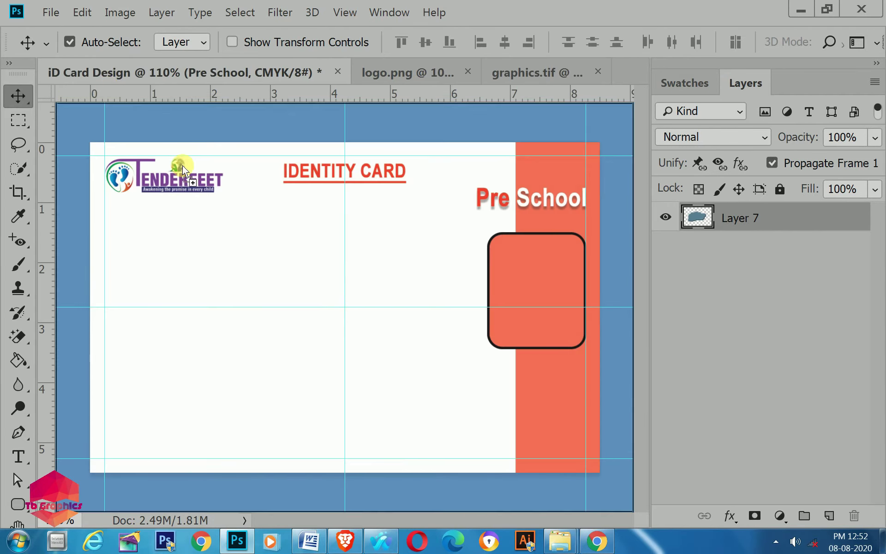
drag(100, 76, 251, 336)
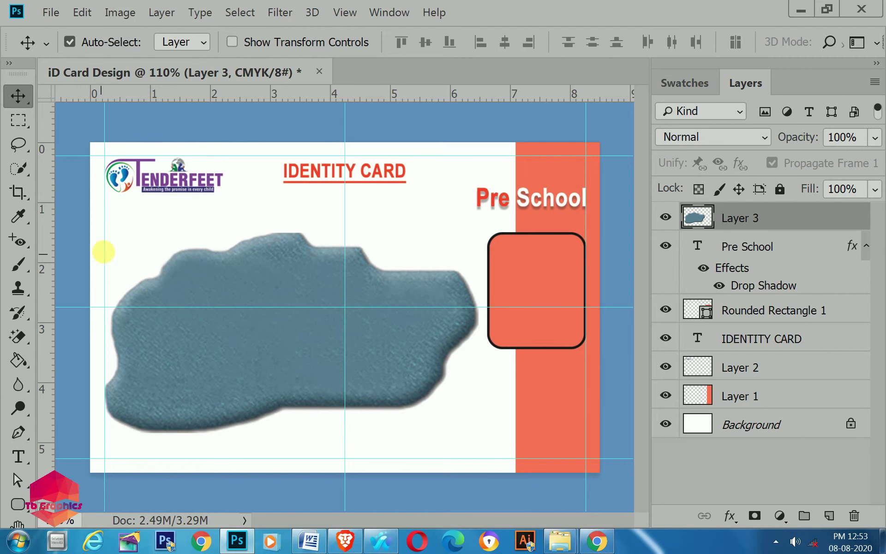
Open graphic1.png and drag the Play to Learn graphic onto the card's top-left area
click(51, 13)
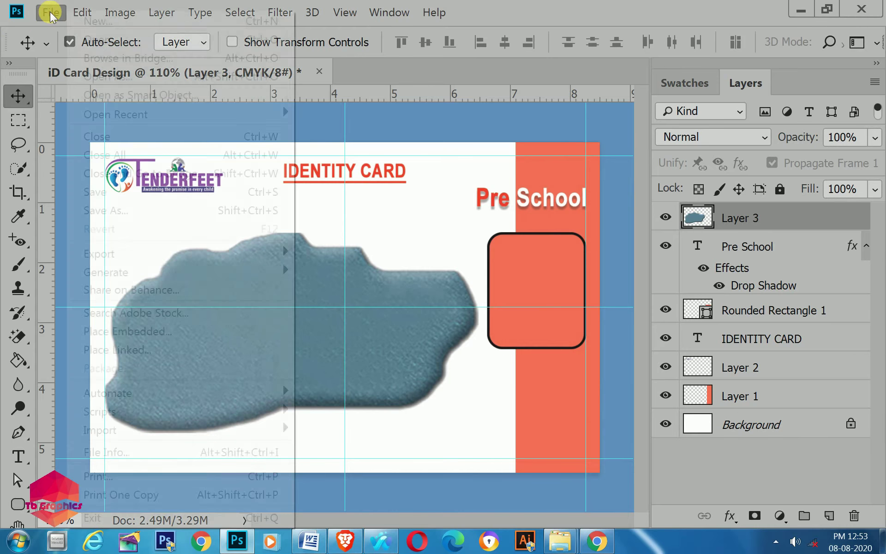
click(97, 45)
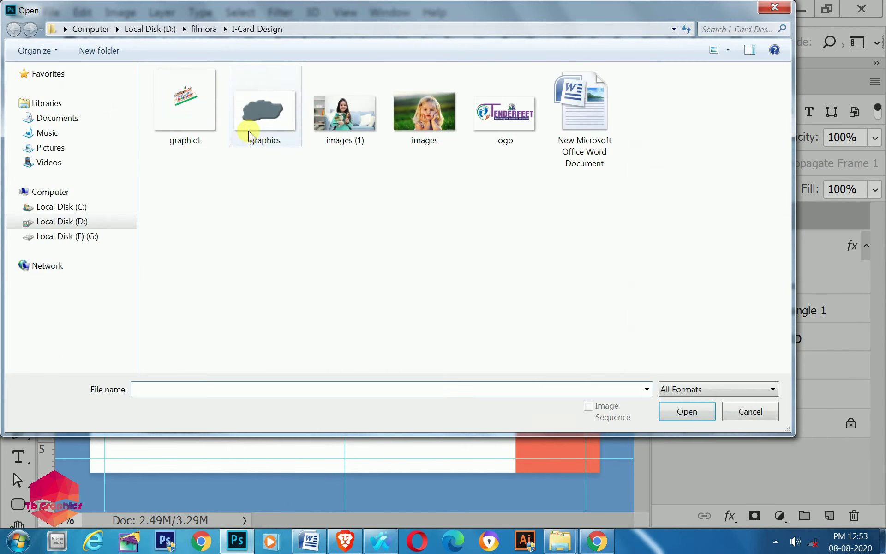
click(183, 99)
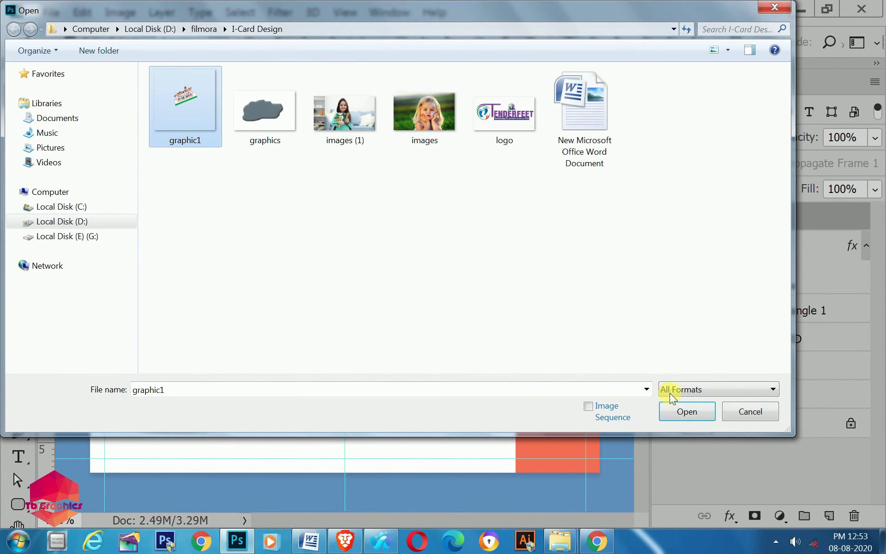
click(682, 412)
mouse_move(356, 286)
mouse_down()
mouse_move(324, 299)
mouse_move(125, 70)
mouse_up()
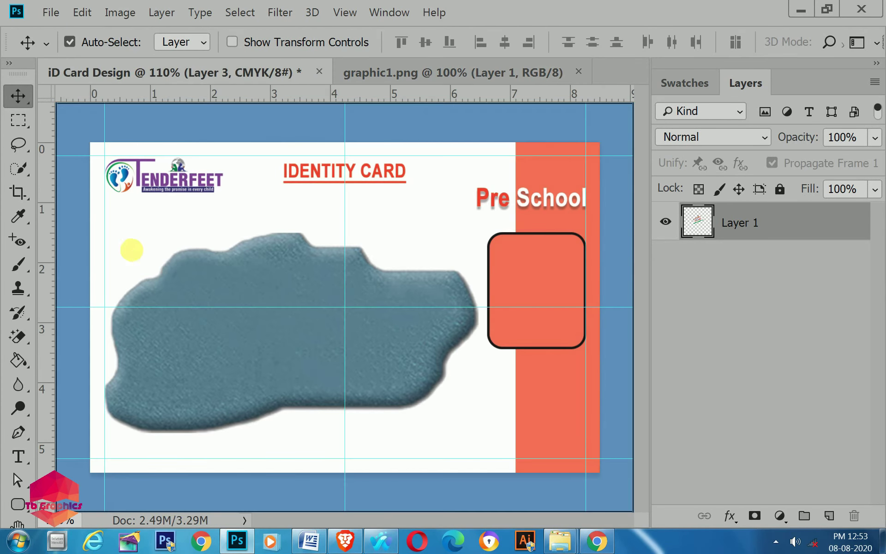
mouse_move(125, 71)
mouse_down()
mouse_move(127, 248)
mouse_move(176, 251)
mouse_up()
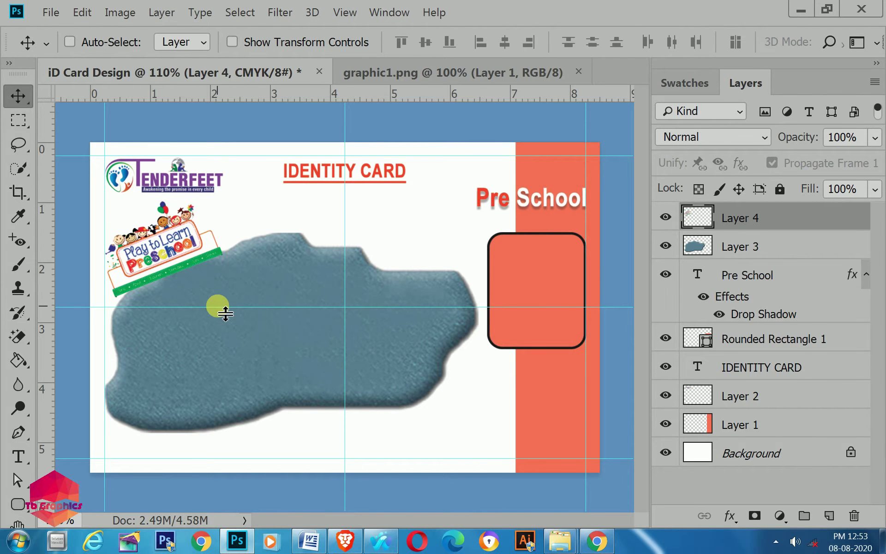
Tilt the graphic about 7° counter-clockwise and shrink it to about 78%
key(ctrl+t)
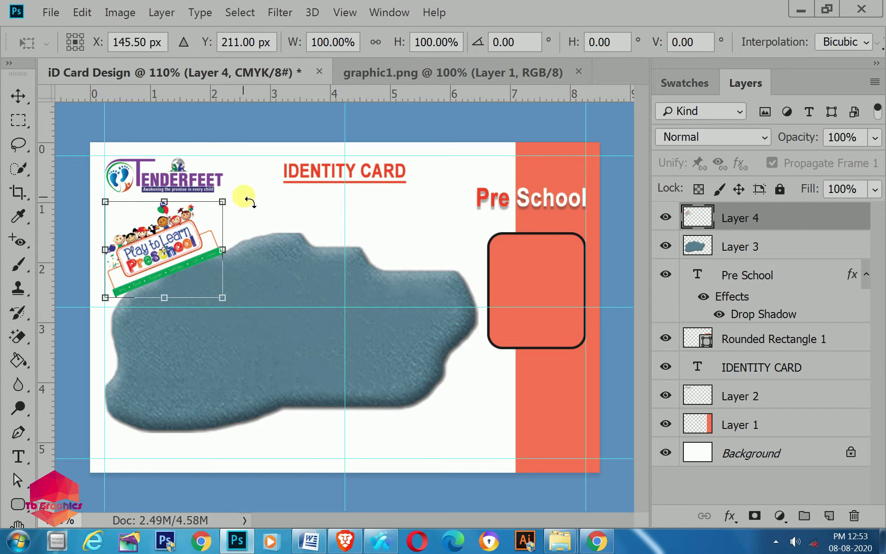
drag(243, 199, 247, 185)
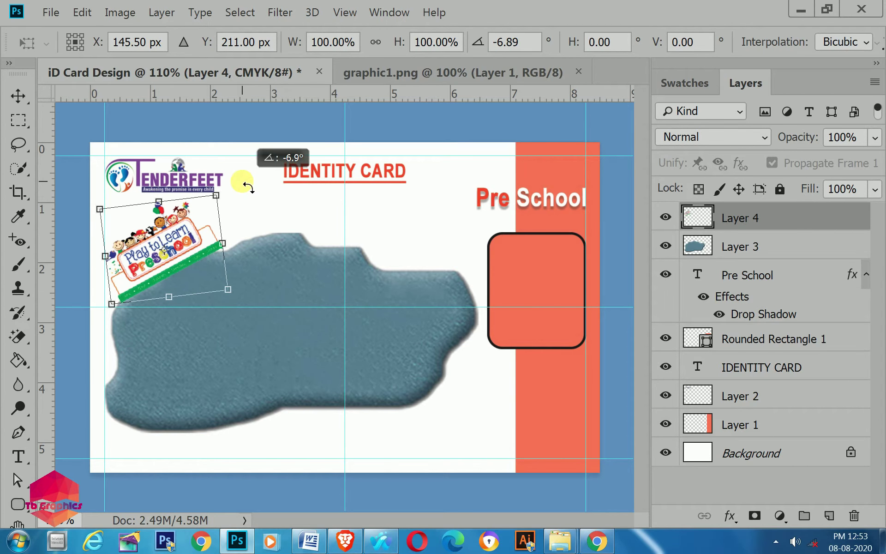
key(Return)
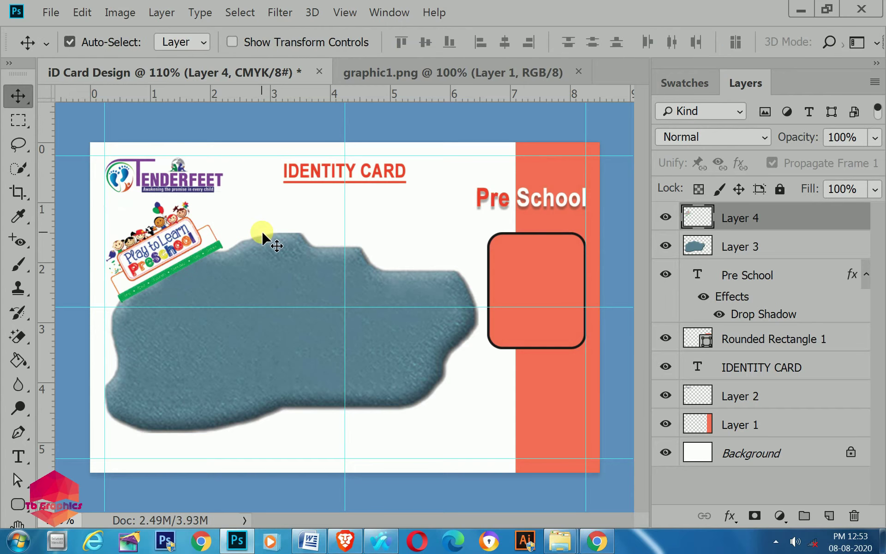
key(ctrl+t)
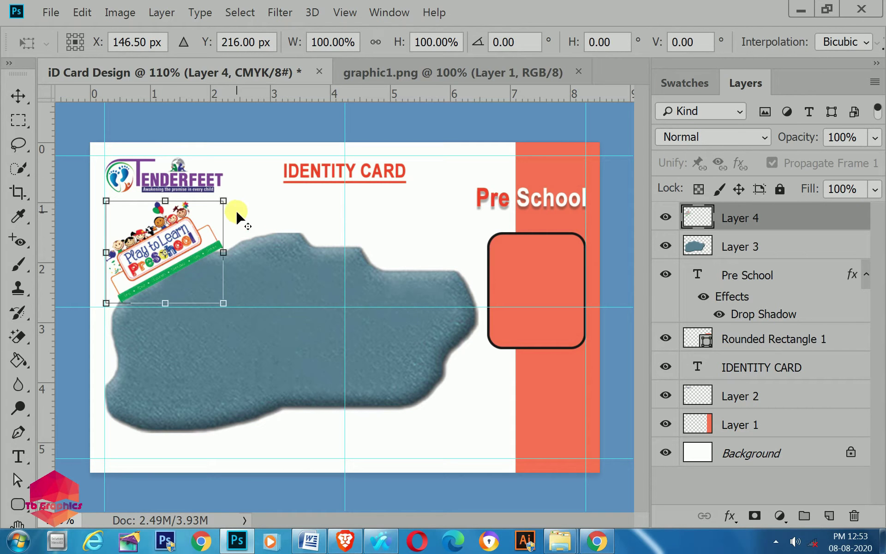
drag(223, 201, 209, 213)
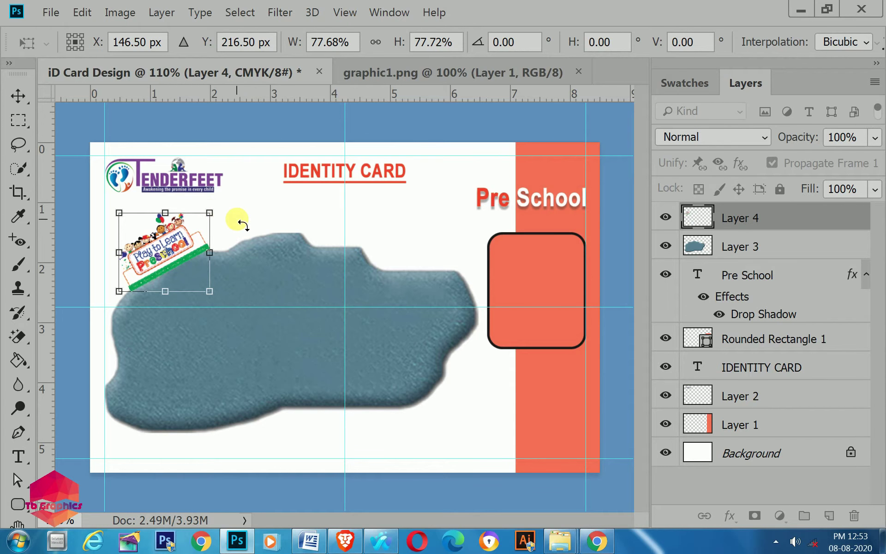
key(Return)
Position the graphic at the cloud's top-left edge and move Layer 4 below the cloud layer
drag(166, 243, 151, 253)
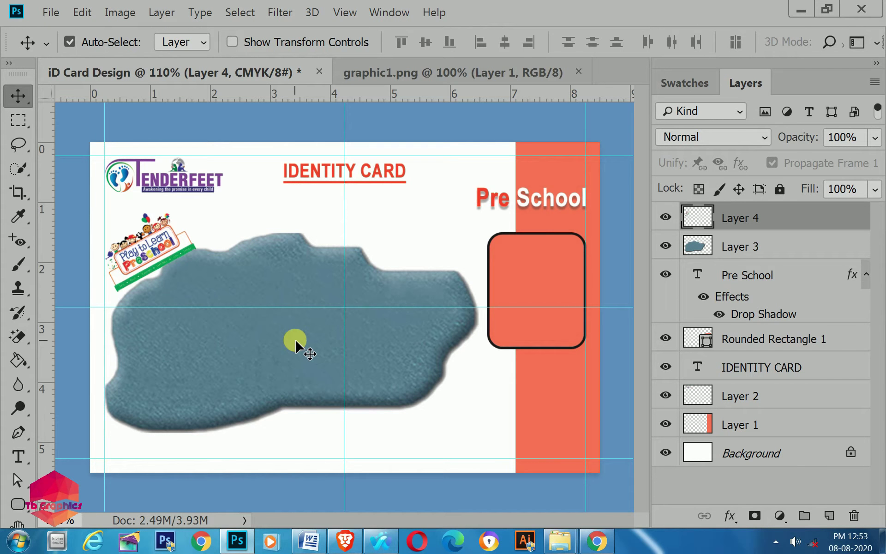
key(Down)
key(Down)
key(Down)
key(Down)
key(Down)
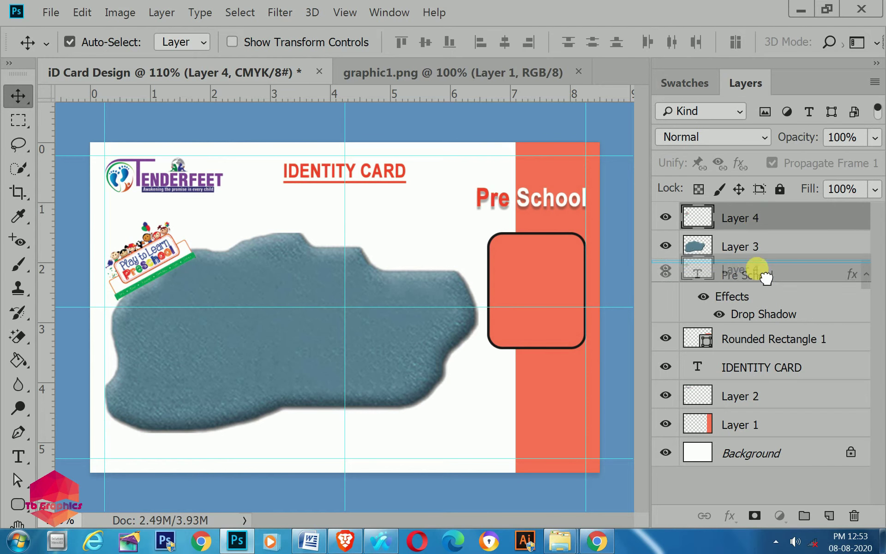
drag(763, 225, 761, 270)
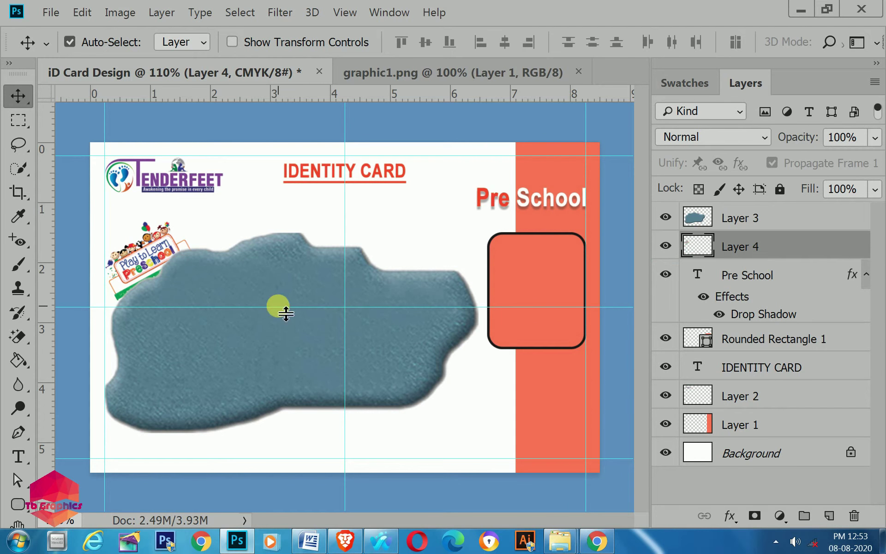
key(Up)
key(Up)
key(Up)
key(Up)
key(Up)
key(Up)
key(Up)
key(Up)
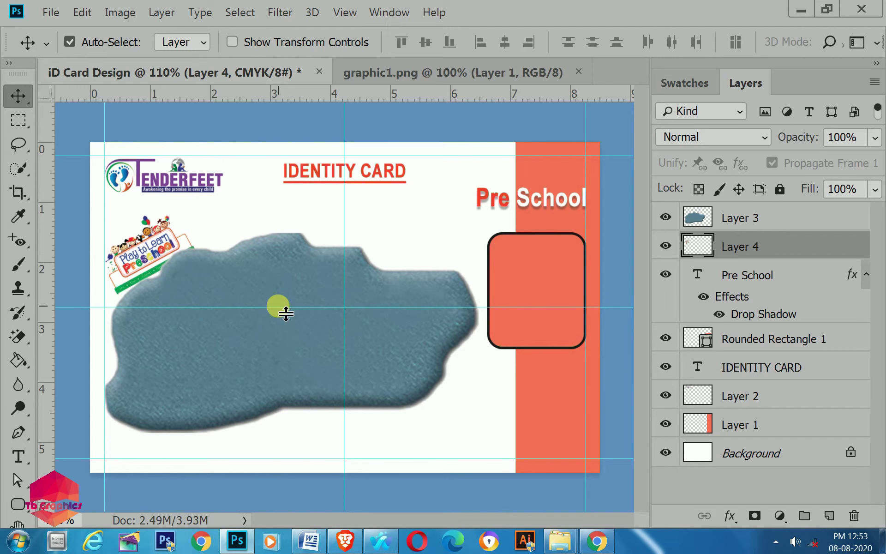
key(Up)
key(Up)
key(Up)
key(Up)
key(Up)
key(Up)
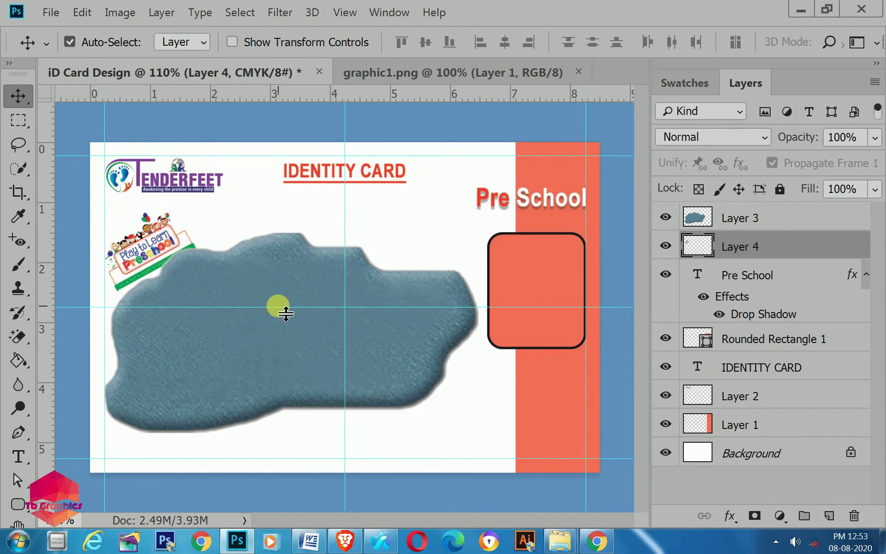
key(Up)
key(Up)
key(Up)
key(Up)
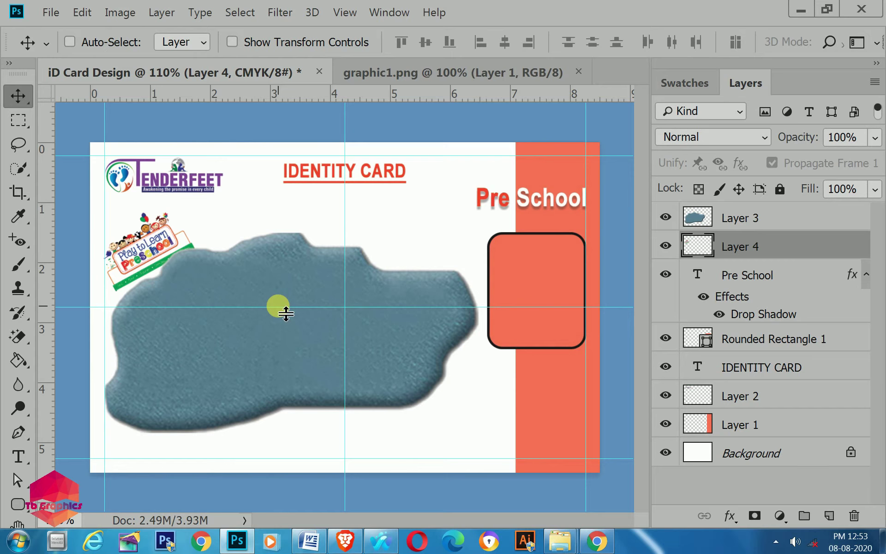
key(ctrl)
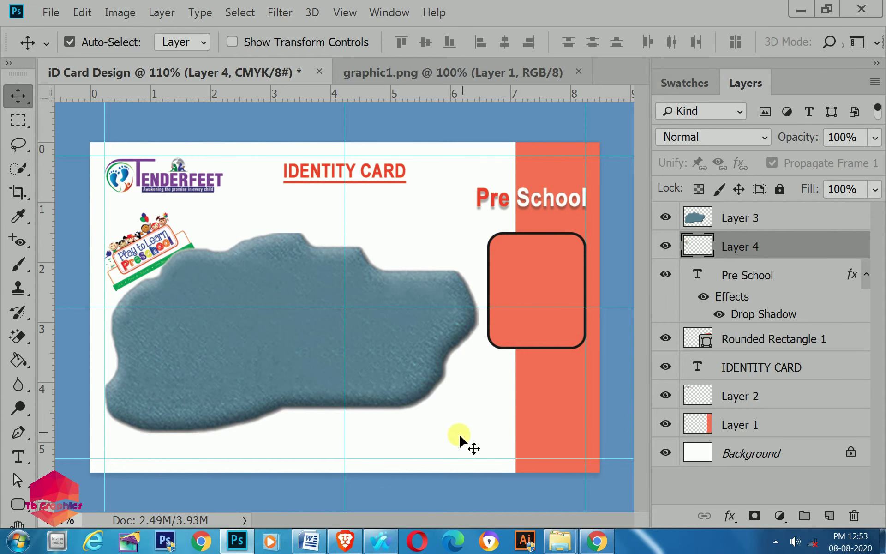
scroll(316, 339, up, 1)
Copy the Student ID through Emergency Call label lines from Word and paste them onto the card
click(310, 540)
click(198, 226)
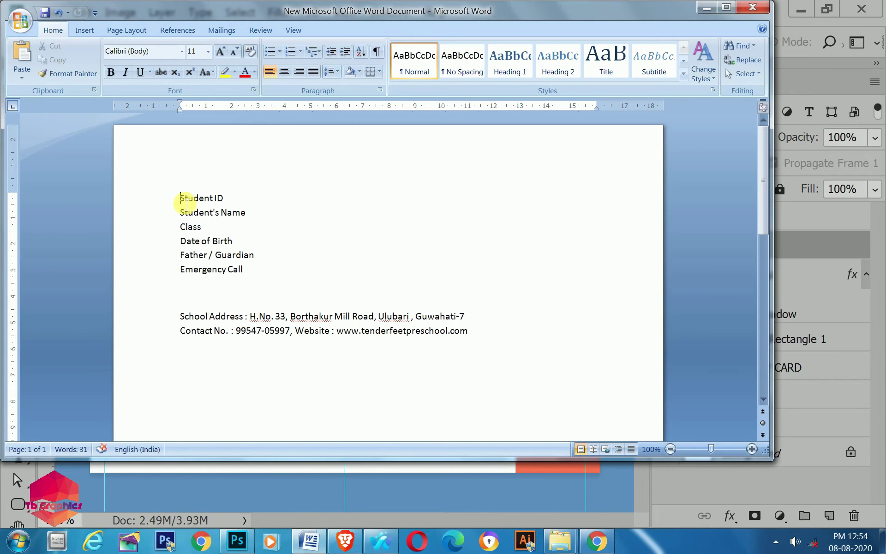
drag(181, 199, 242, 272)
right_click(213, 245)
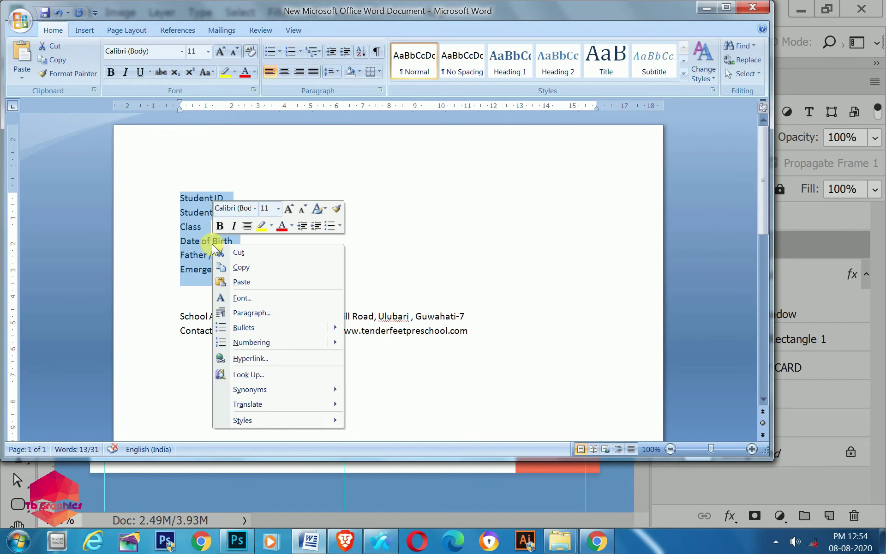
click(244, 265)
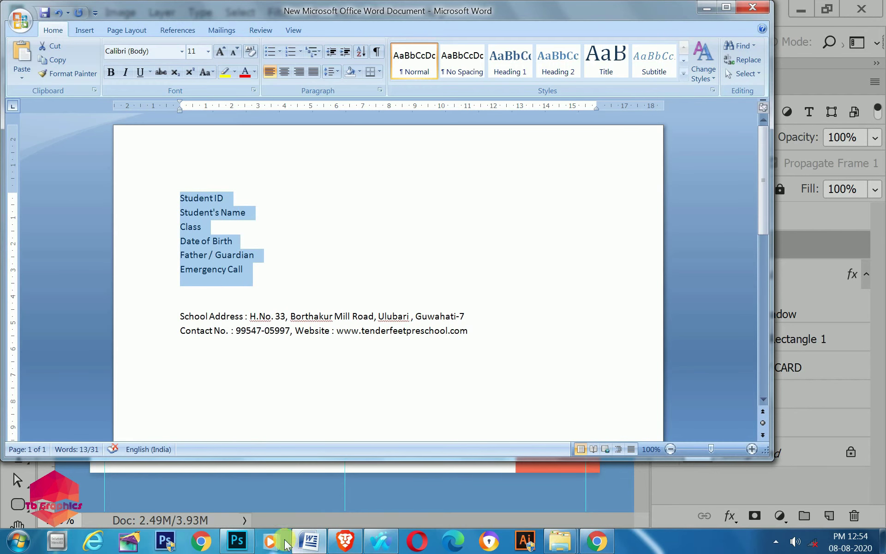
click(237, 540)
key(ctrl+v)
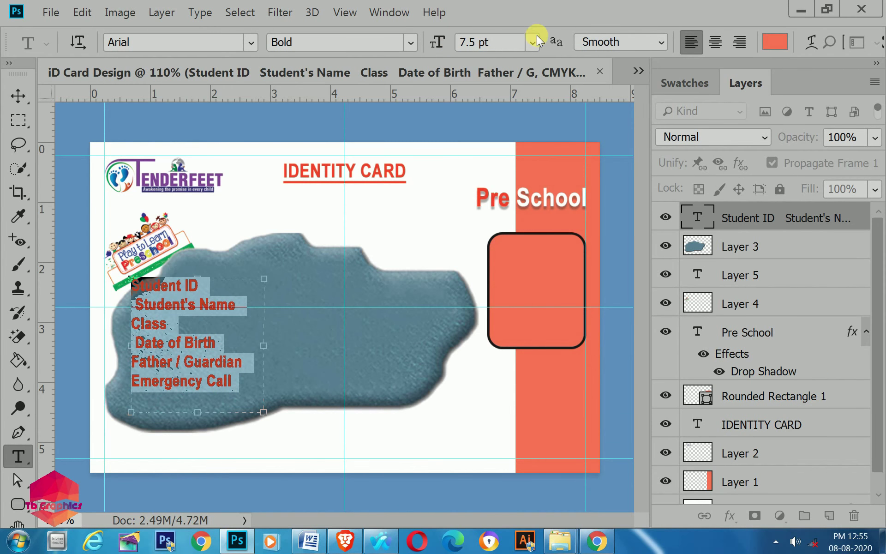
Change the label text colour to yellow from the swatches
click(783, 45)
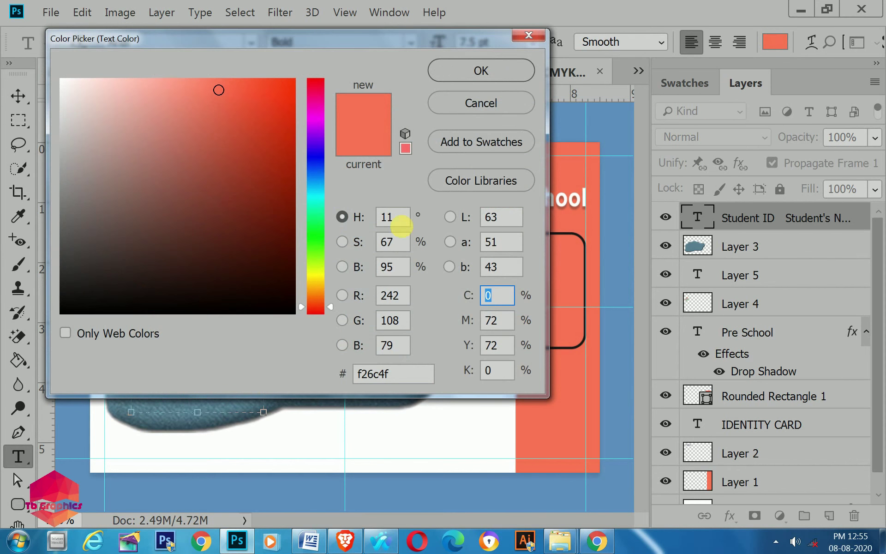
click(479, 70)
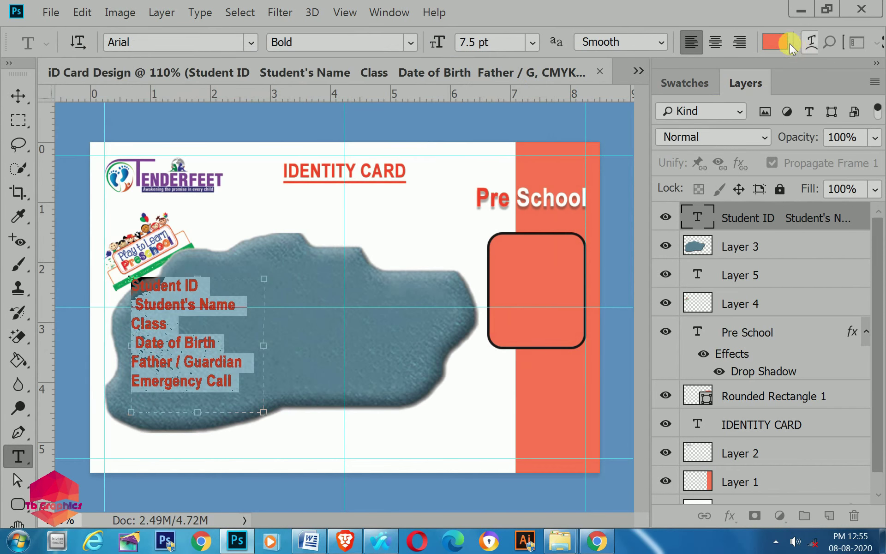
click(779, 43)
click(531, 71)
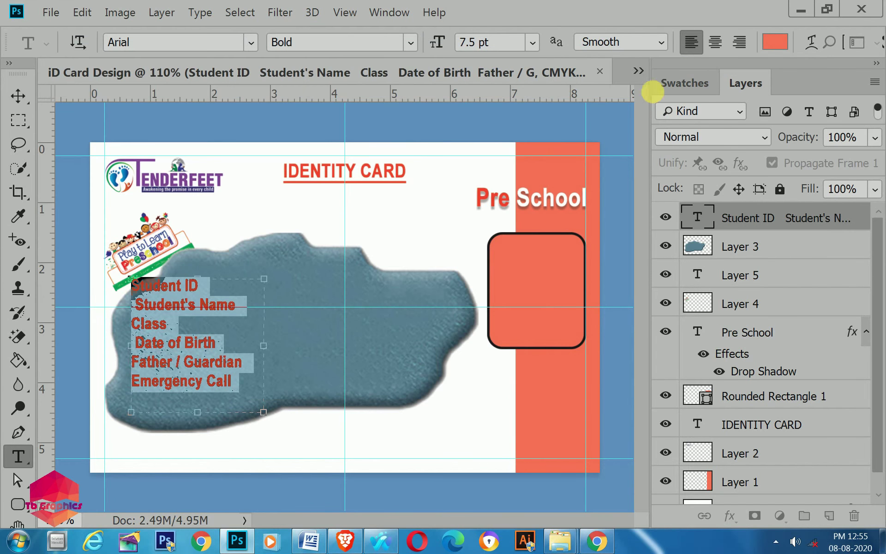
click(678, 83)
click(711, 111)
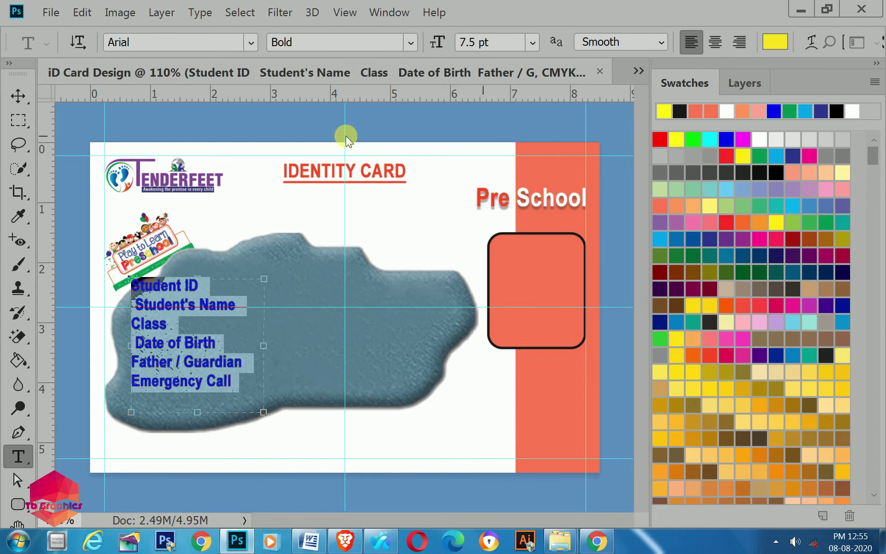
Shift the labels slightly right onto the cloud and right-align all lines
click(18, 96)
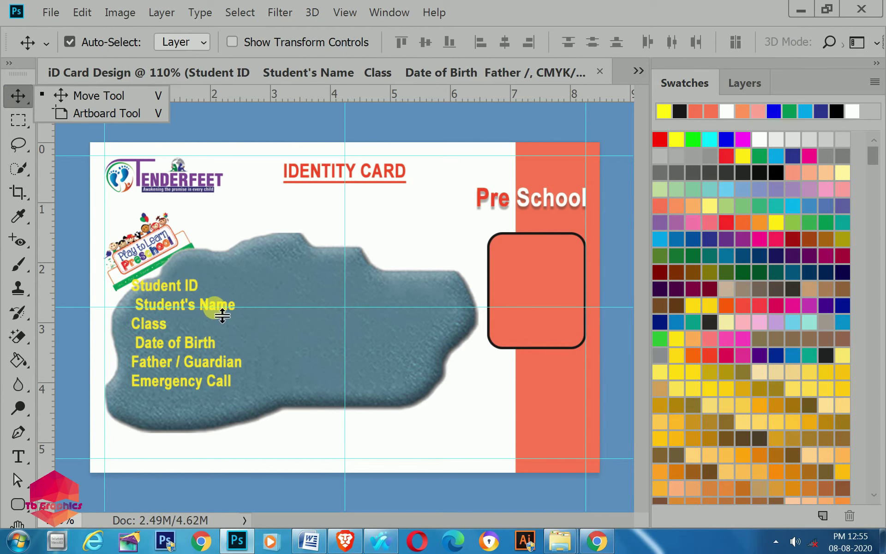
drag(190, 285, 205, 288)
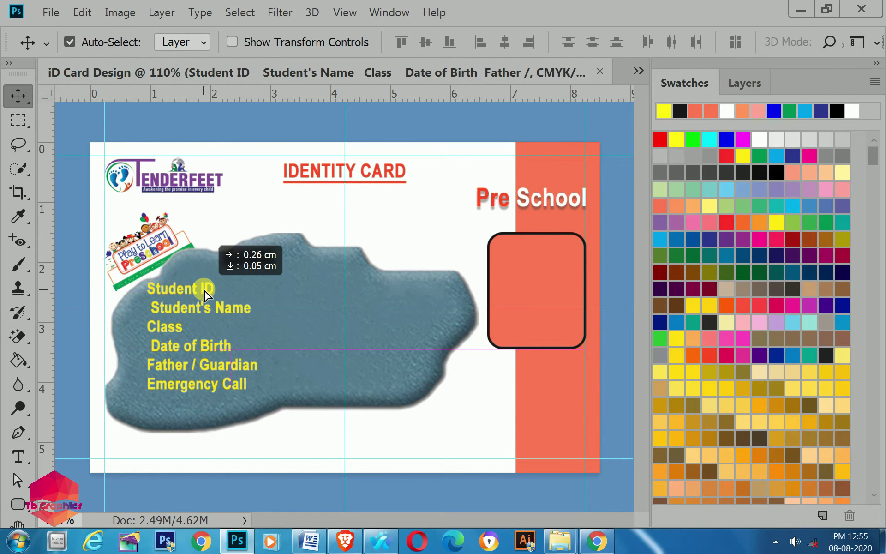
double_click(181, 330)
key(ctrl+a)
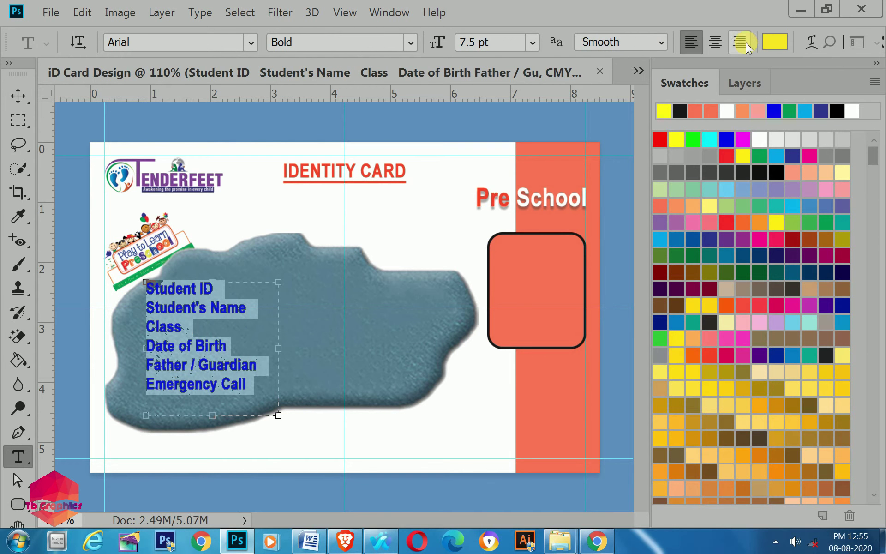
click(740, 42)
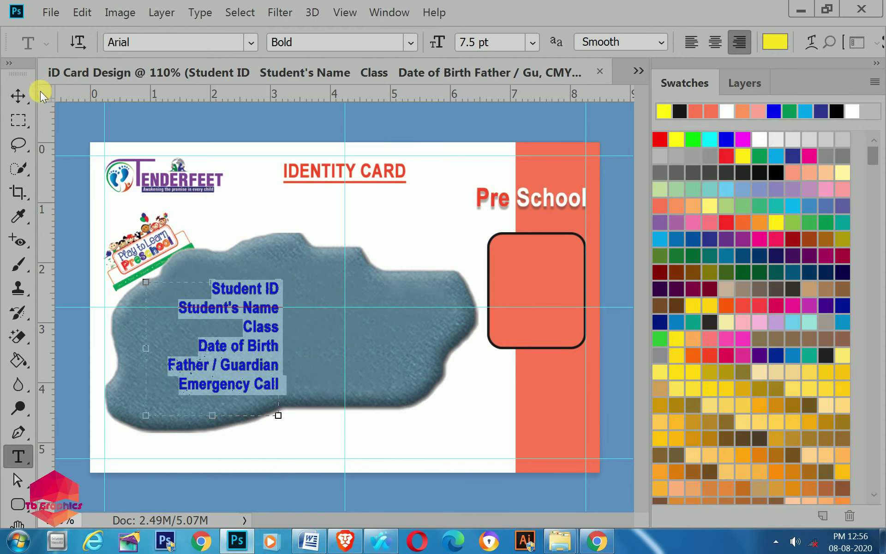
click(20, 95)
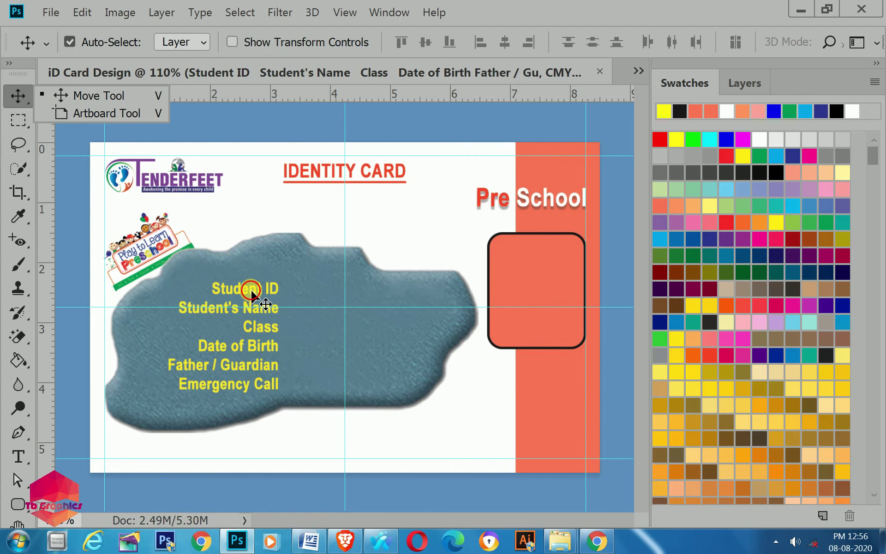
Duplicate the labels beside the originals and left-align the copy as a value column
mouse_move(251, 291)
mouse_down()
mouse_move(213, 286)
mouse_move(312, 278)
mouse_up()
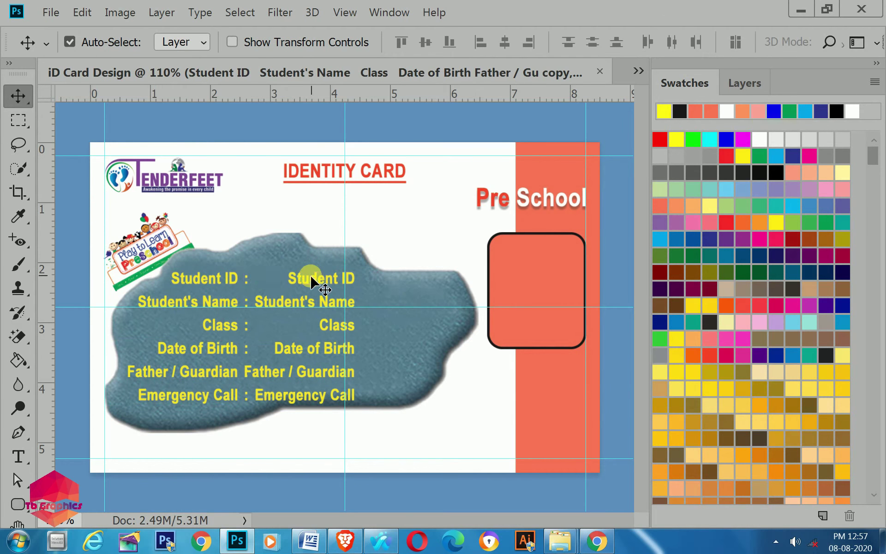
key(t)
click(304, 291)
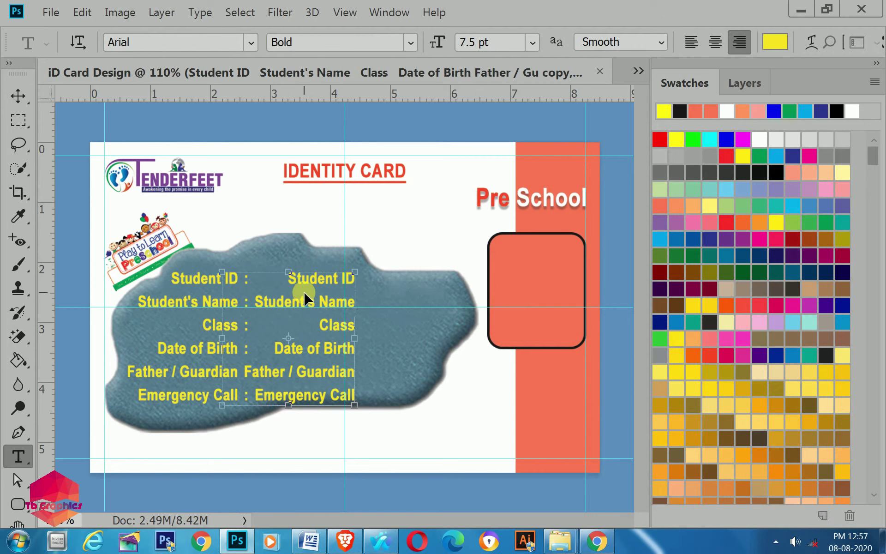
key(ctrl+a)
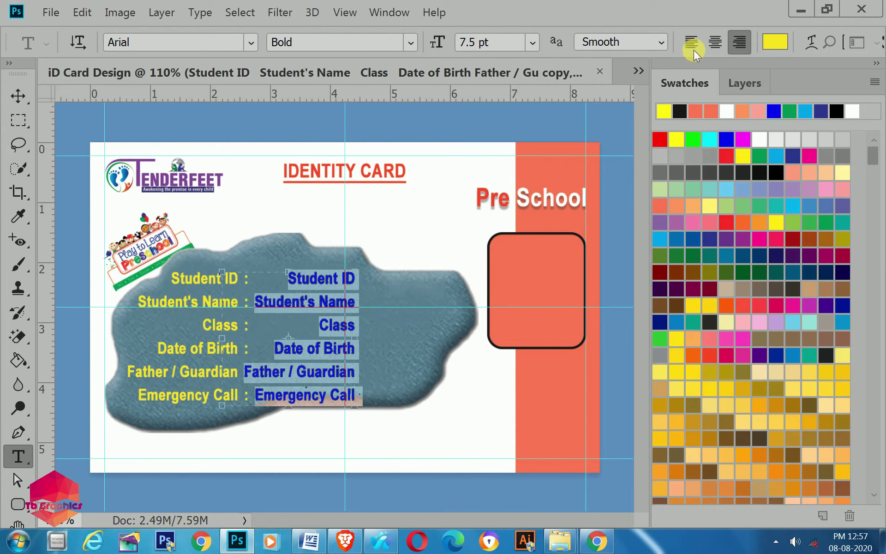
click(691, 43)
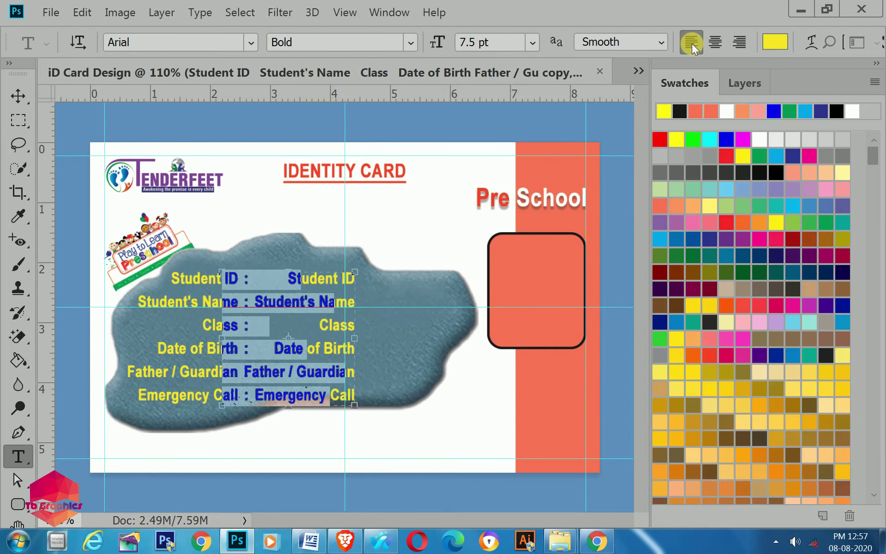
click(18, 100)
Enter the student values such as ID 001 and Nursery, and line up the colon column
mouse_move(297, 299)
mouse_down()
mouse_move(329, 302)
mouse_move(284, 313)
mouse_up()
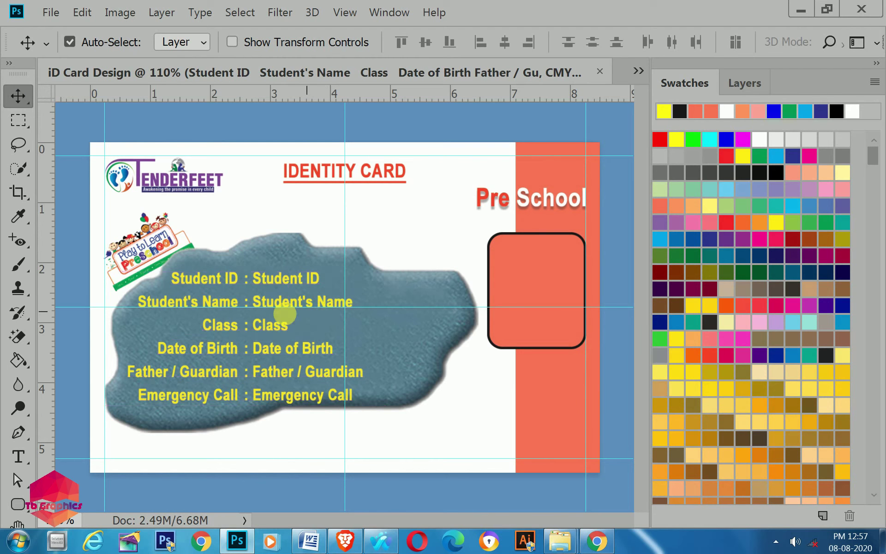
double_click(284, 302)
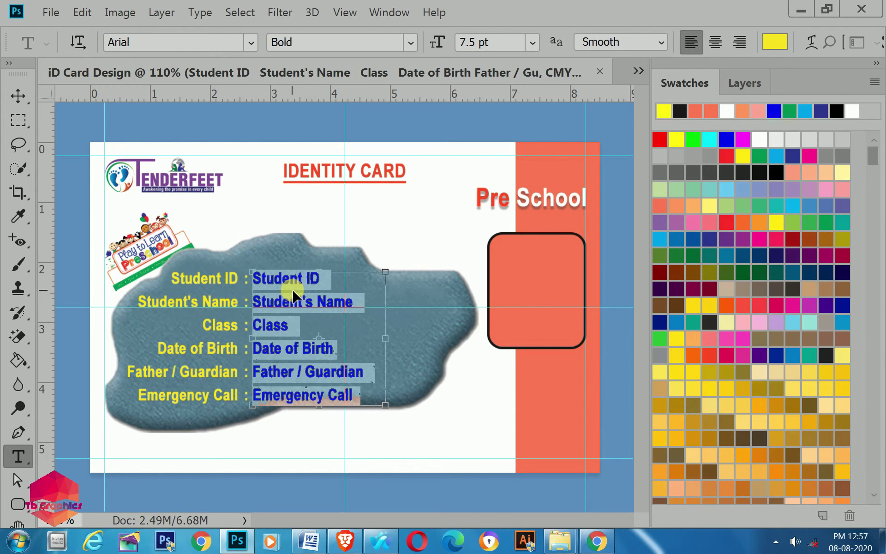
key(ctrl+v)
key(ctrl+Return)
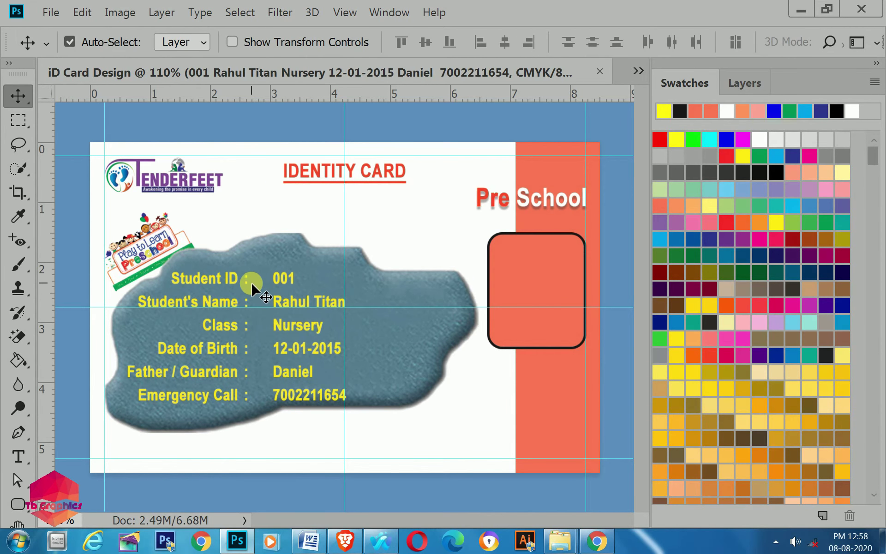
click(244, 372)
key(shift+Right)
key(shift+Right)
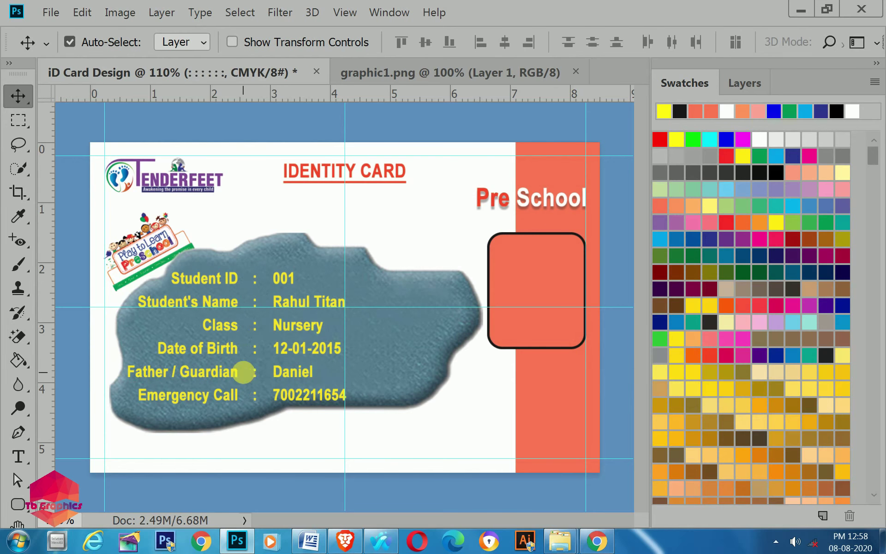
click(230, 279)
key(ctrl+semicolon)
Select the label, colon and value layers together and nudge the table up and right
click(745, 83)
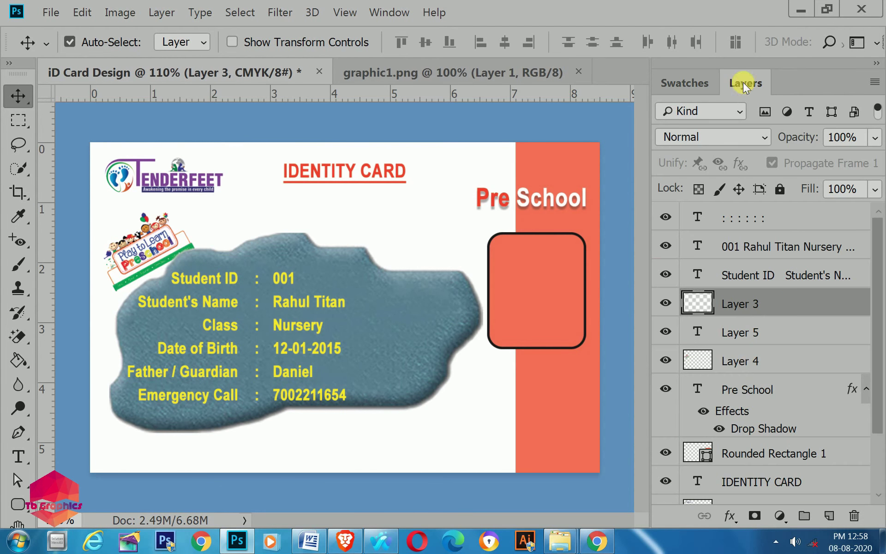
drag(69, 317, 363, 342)
key(shift+Right)
key(shift+Right)
key(shift+Right)
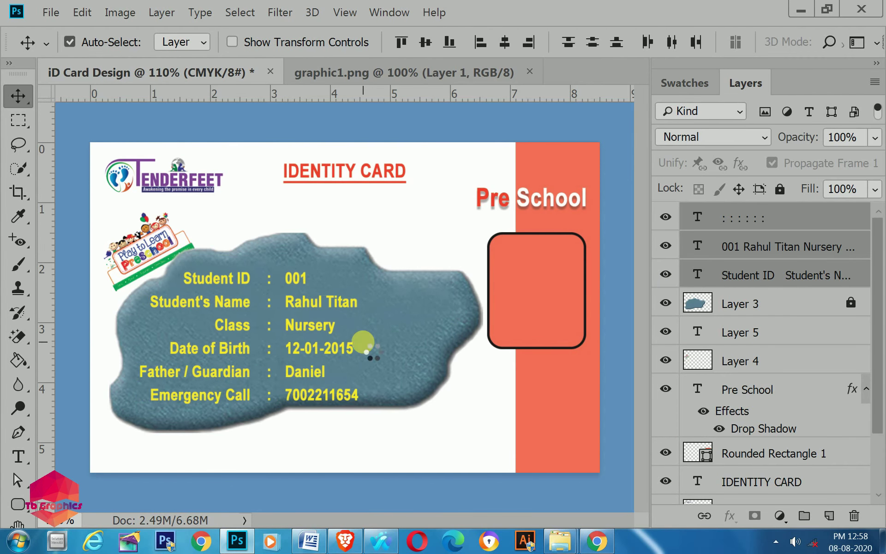
key(shift+Right)
key(shift+Right)
key(shift+Right)
key(shift+Up)
key(shift+Up)
key(shift+Right)
key(shift+Right)
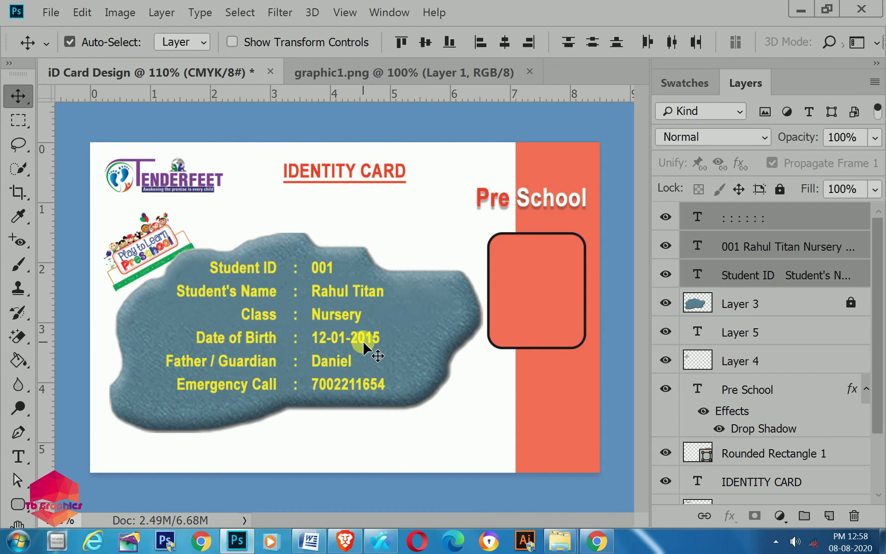
scroll(367, 343, down, 3)
scroll(383, 332, down, 2)
scroll(395, 340, up, 3)
scroll(396, 336, up, 2)
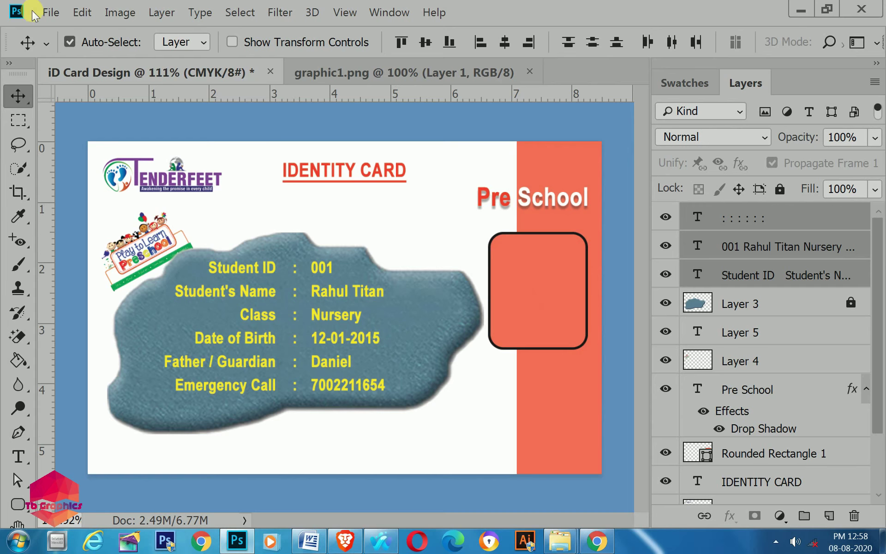
click(50, 12)
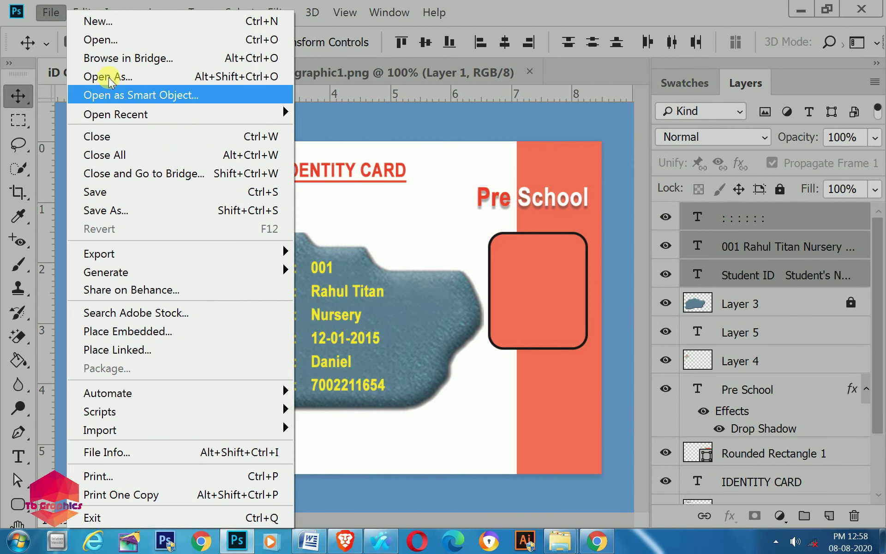
Open images (1).jpg, unlock its background, and drag the girl's photo over the rounded frame as Layer 6
click(109, 39)
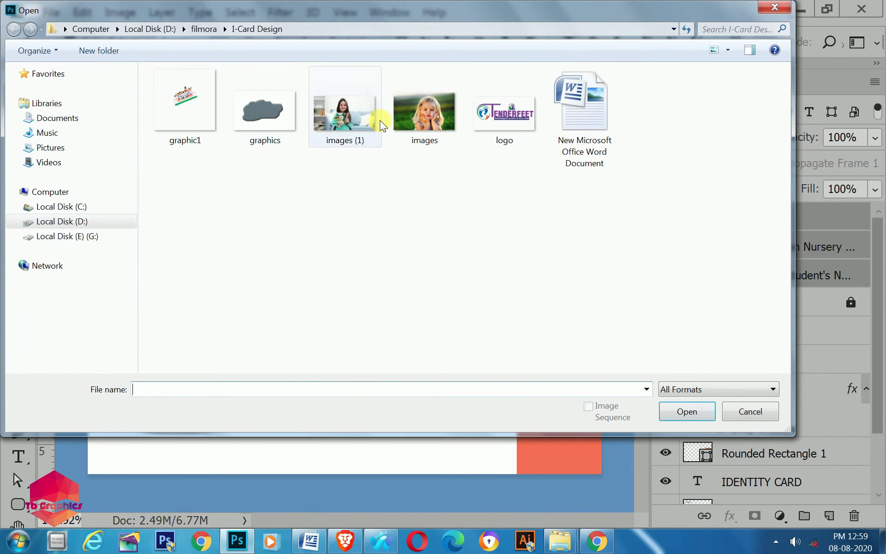
click(343, 116)
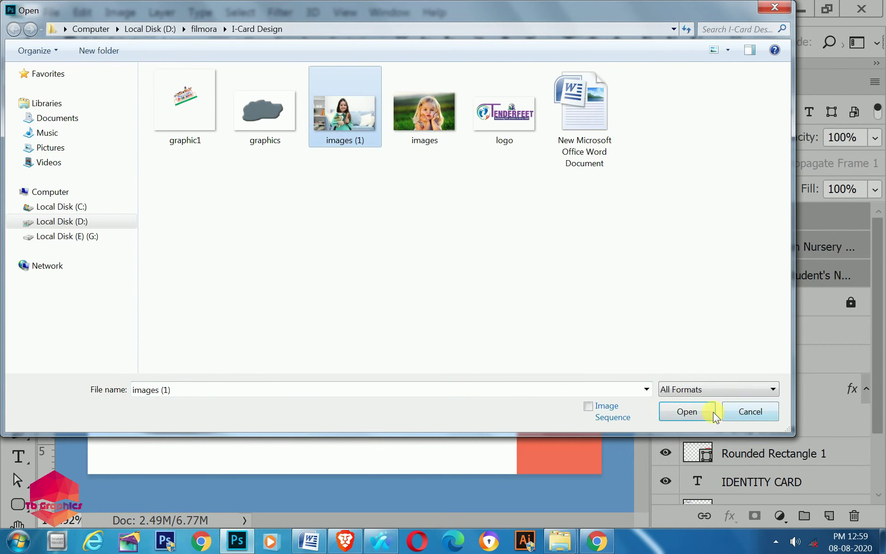
click(686, 412)
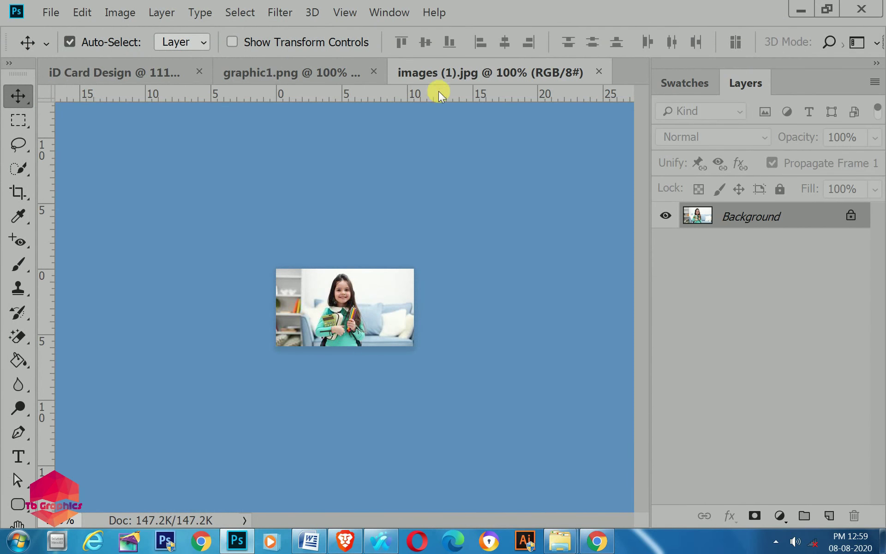
double_click(764, 217)
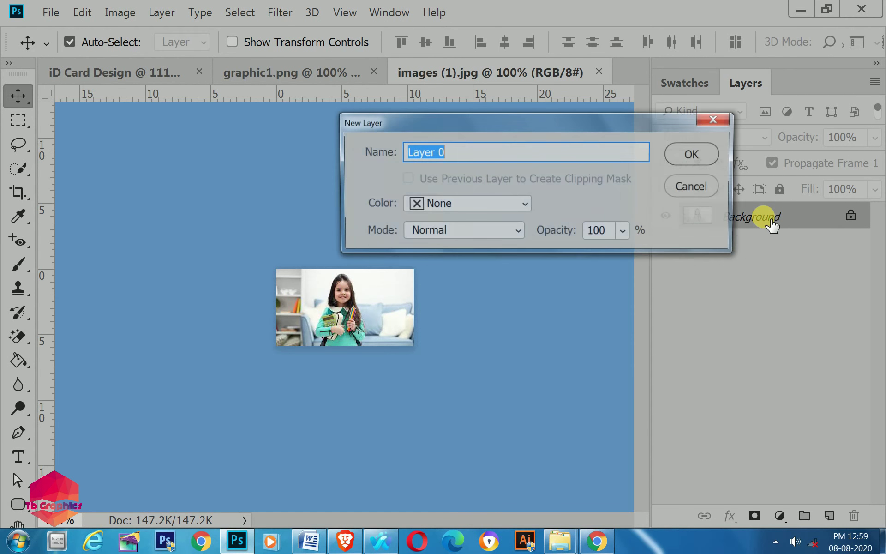
click(705, 156)
mouse_move(350, 308)
mouse_down()
mouse_move(114, 81)
mouse_move(544, 298)
mouse_up()
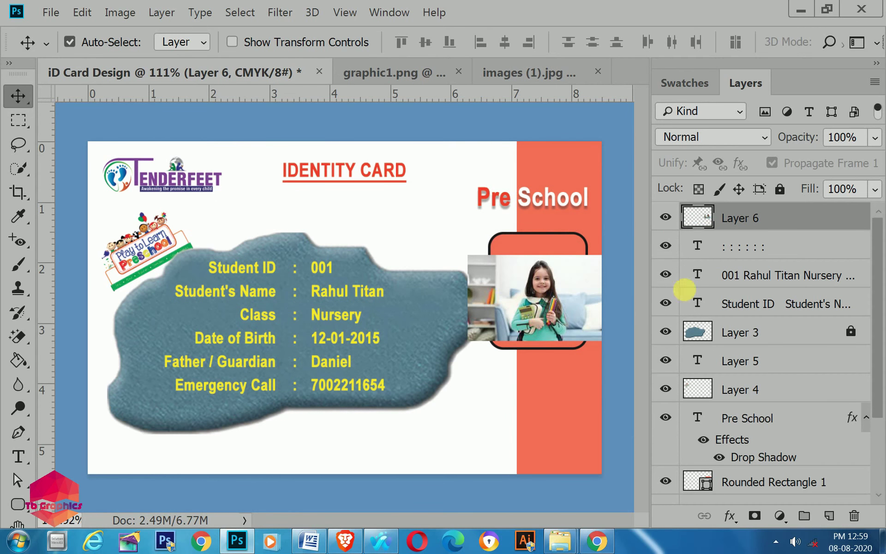
scroll(700, 332, down, 1)
scroll(700, 331, down, 1)
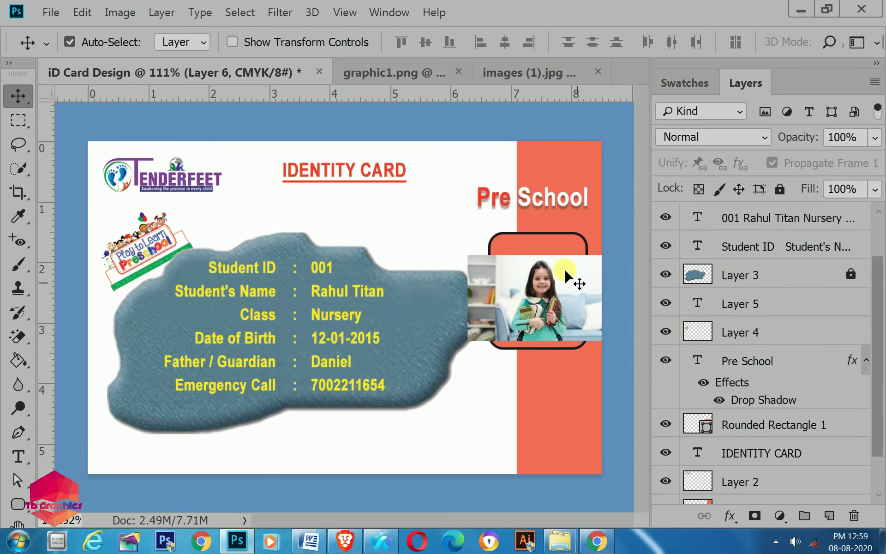
Move Layer 6 directly above Rounded Rectangle 1 and make it a clipping mask
click(541, 241)
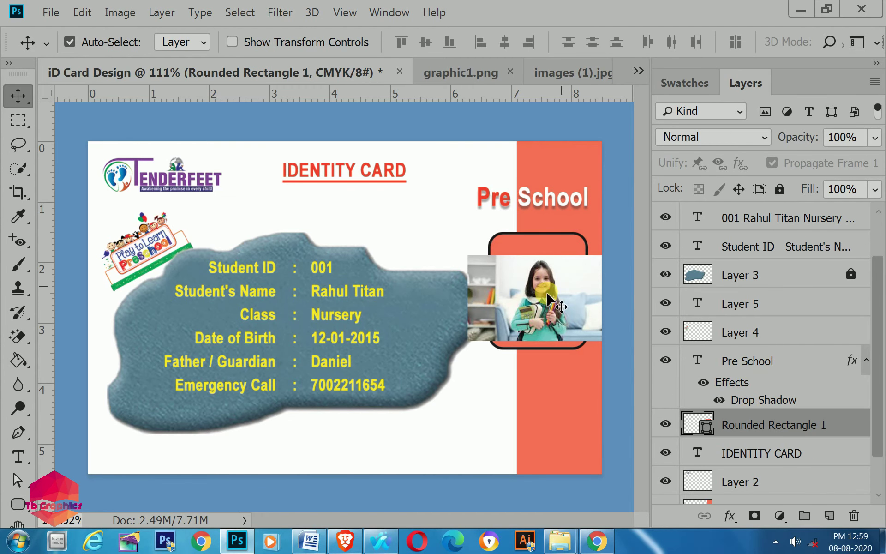
click(551, 302)
mouse_move(757, 220)
mouse_down()
mouse_move(774, 397)
mouse_move(757, 395)
mouse_up()
drag(751, 341, 762, 401)
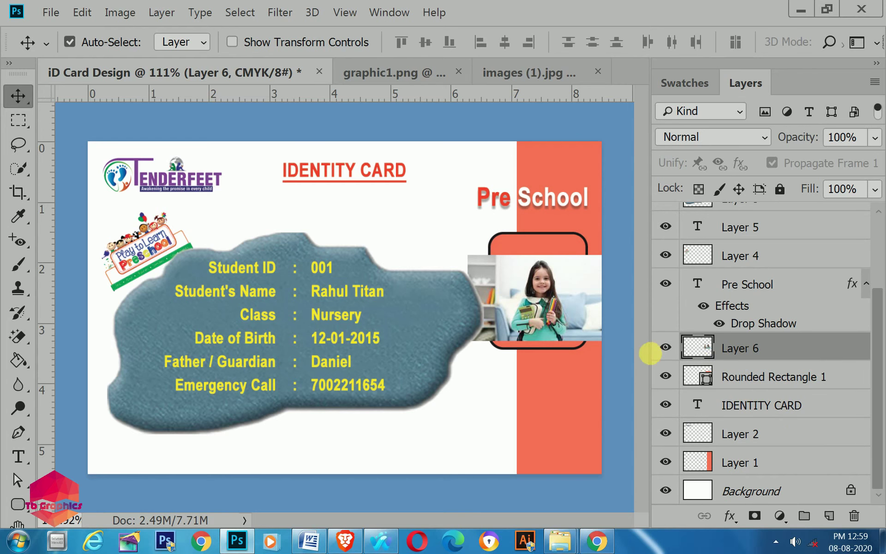
click(769, 378)
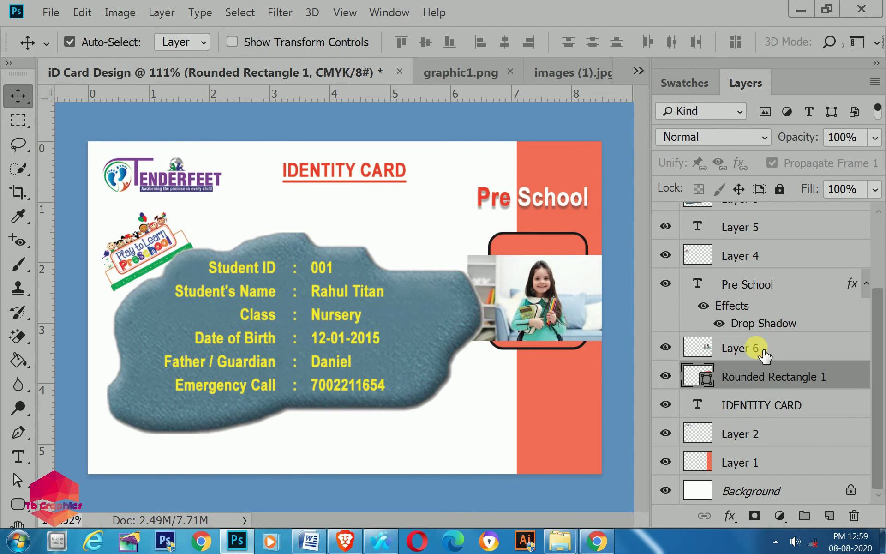
click(761, 351)
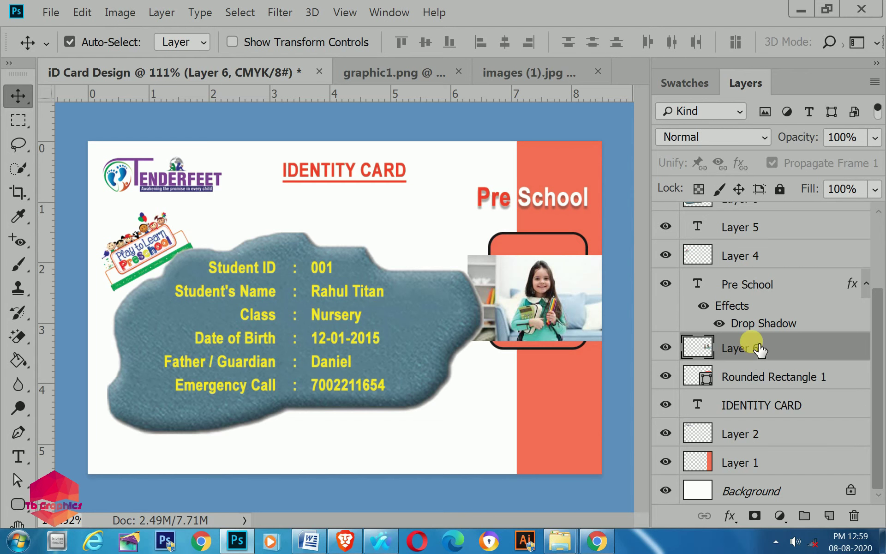
right_click(751, 345)
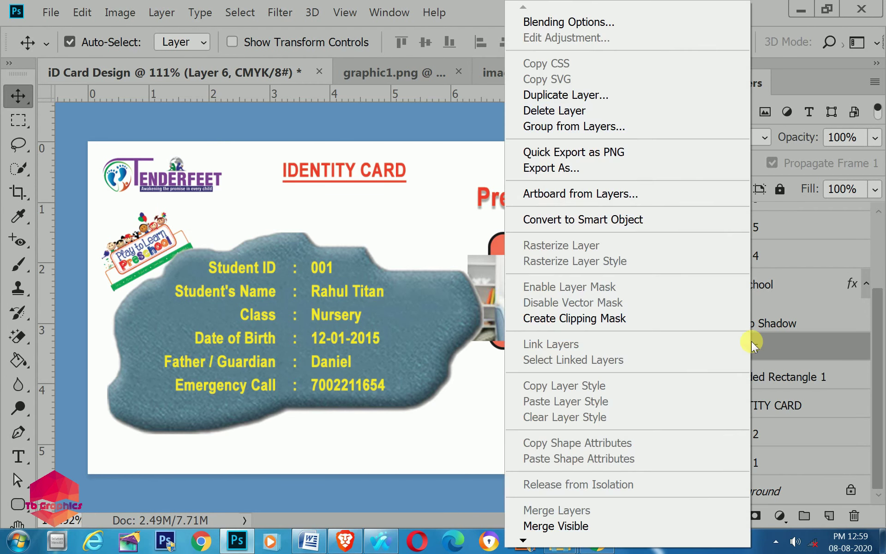
click(579, 319)
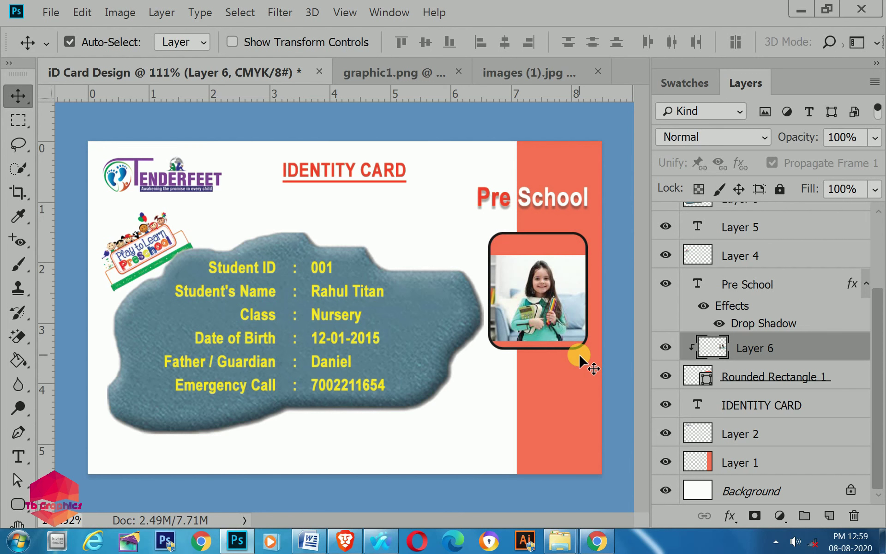
Scale the clipped photo up to about 128% so the girl fills the frame
key(ctrl+t)
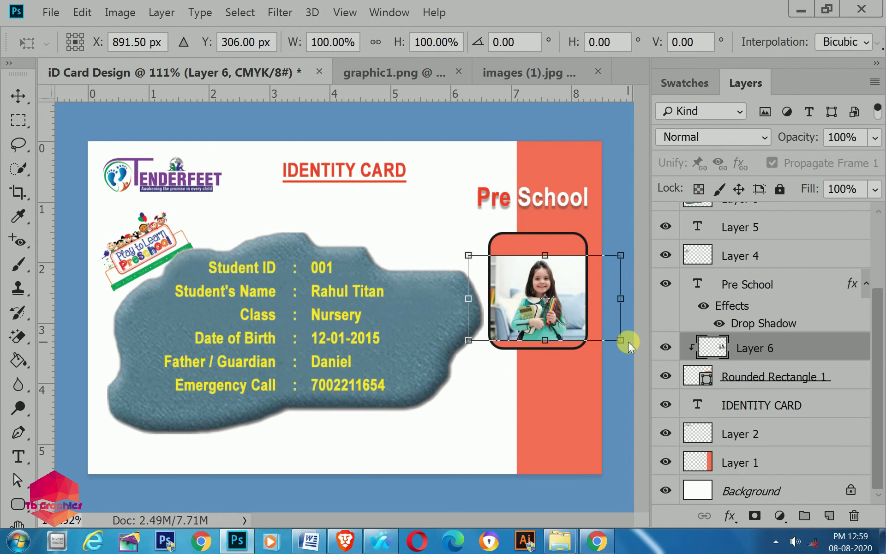
mouse_move(627, 341)
mouse_down()
mouse_move(653, 397)
mouse_move(646, 392)
mouse_up()
key(Return)
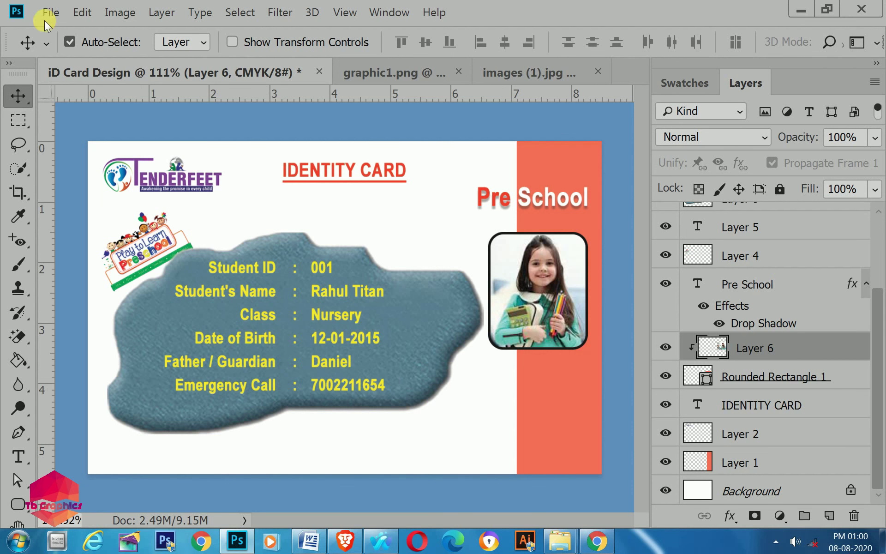
Copy the School Address and Contact No. lines from Word and return to Photoshop
click(309, 541)
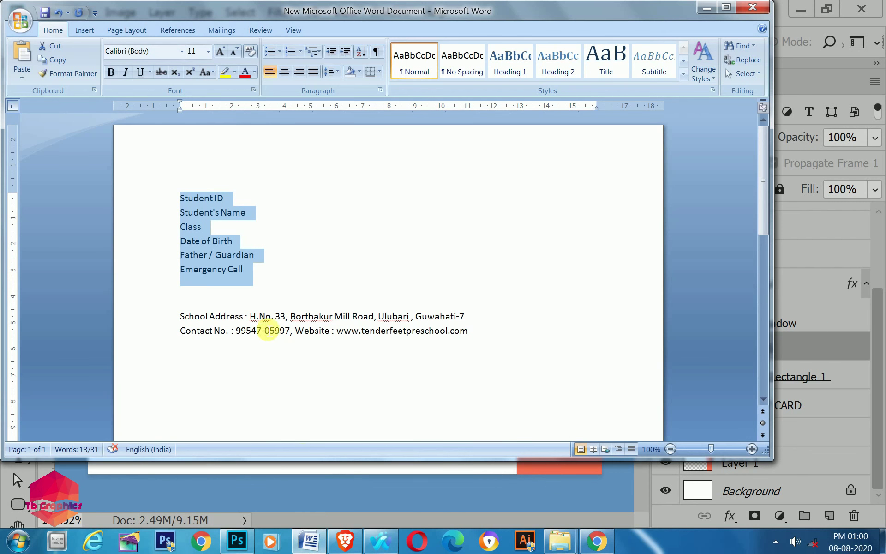
drag(182, 319, 471, 349)
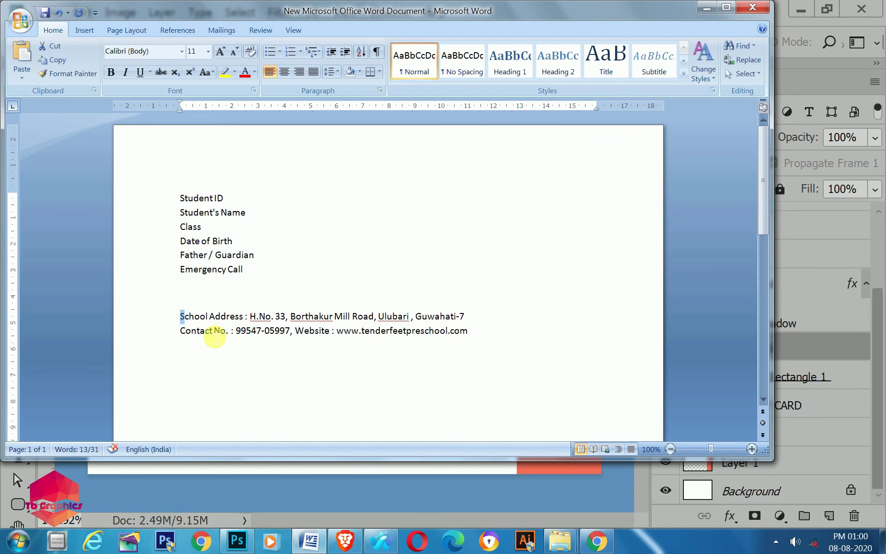
right_click(412, 322)
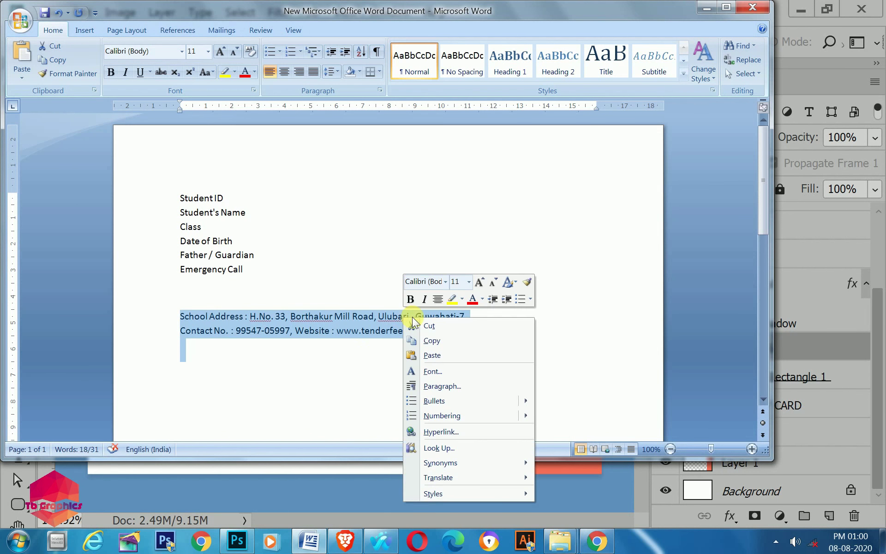
click(438, 342)
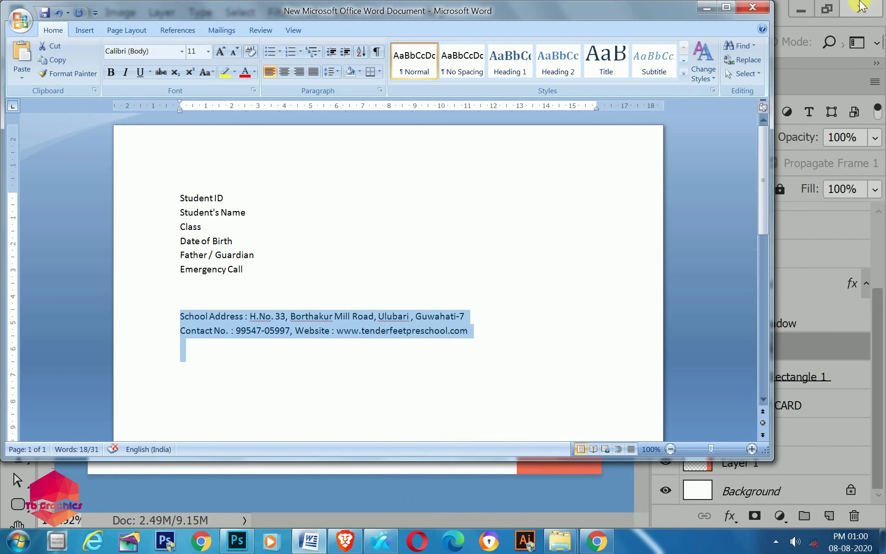
click(237, 540)
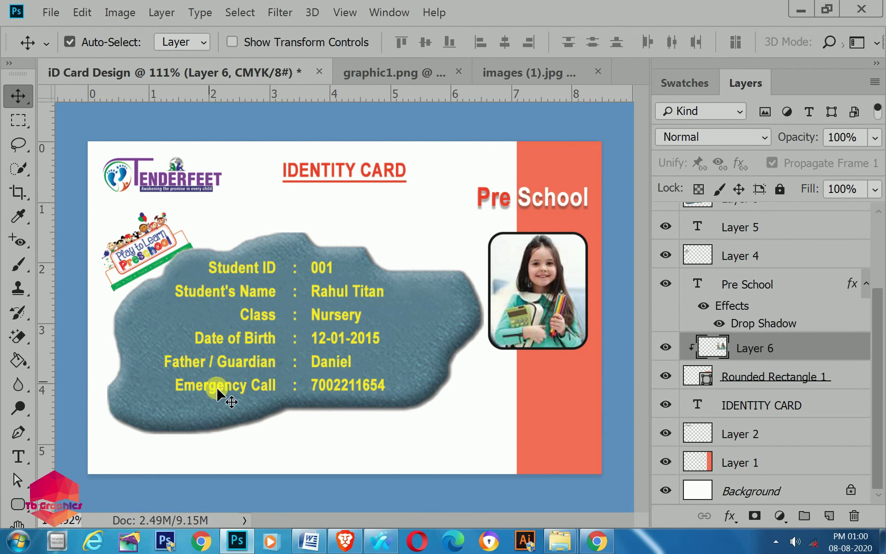
Paste the school address into a new text box along the card's bottom and colour it black
key(t)
mouse_move(118, 443)
mouse_down()
mouse_move(332, 486)
mouse_move(526, 467)
mouse_move(525, 476)
mouse_move(516, 473)
mouse_up()
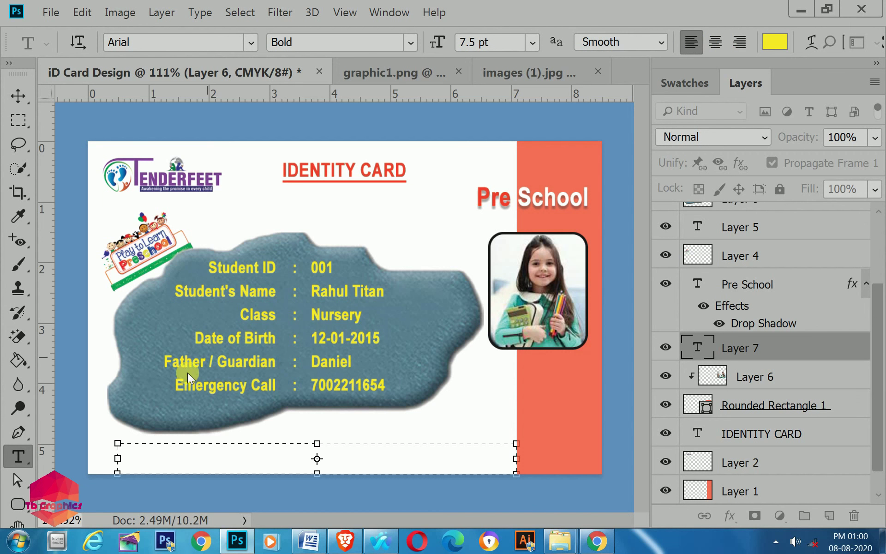
key(ctrl+v)
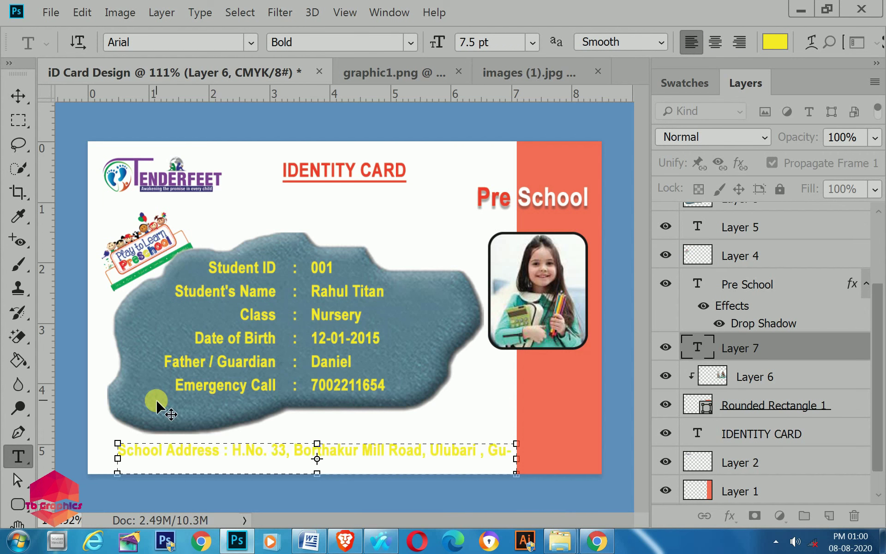
key(ctrl+a)
click(775, 42)
click(19, 314)
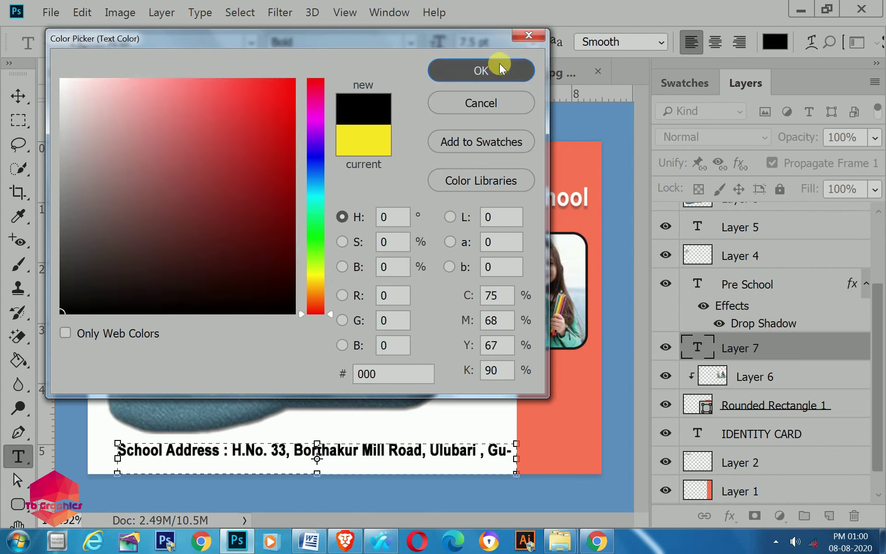
click(498, 66)
Make the address text Regular weight, fit the box to two lines, and select the details layers
click(410, 42)
click(303, 139)
drag(317, 442, 323, 411)
key(ctrl+Return)
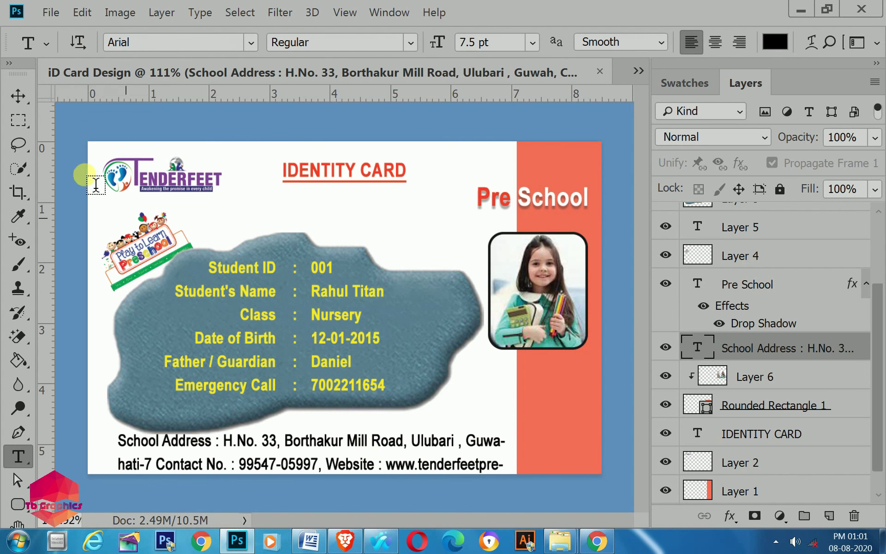
click(147, 253)
shift+click(287, 336)
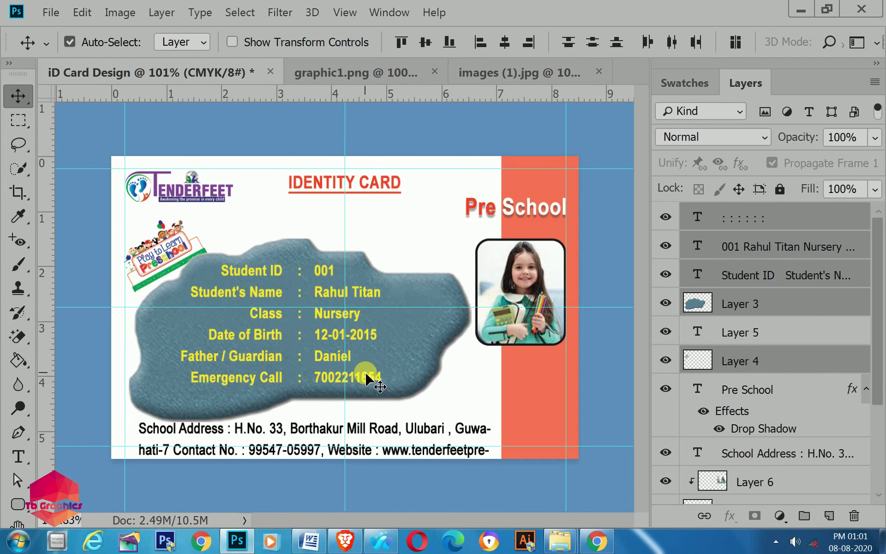
Raise the details block, then left-align the address, breaking after Guwahati-7 with tighter line spacing
key(shift+Up)
key(shift+Up)
double_click(365, 427)
scroll(489, 42, down, 1)
click(715, 42)
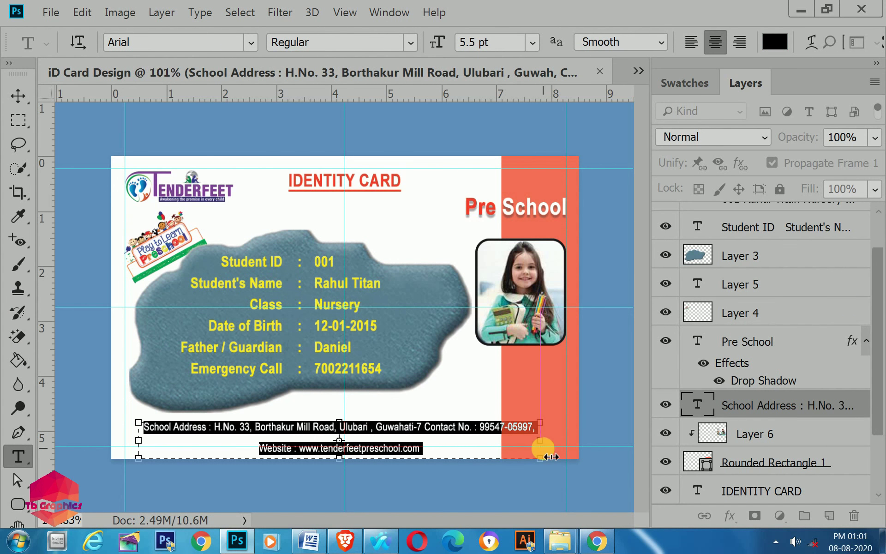
click(686, 42)
drag(287, 396, 286, 390)
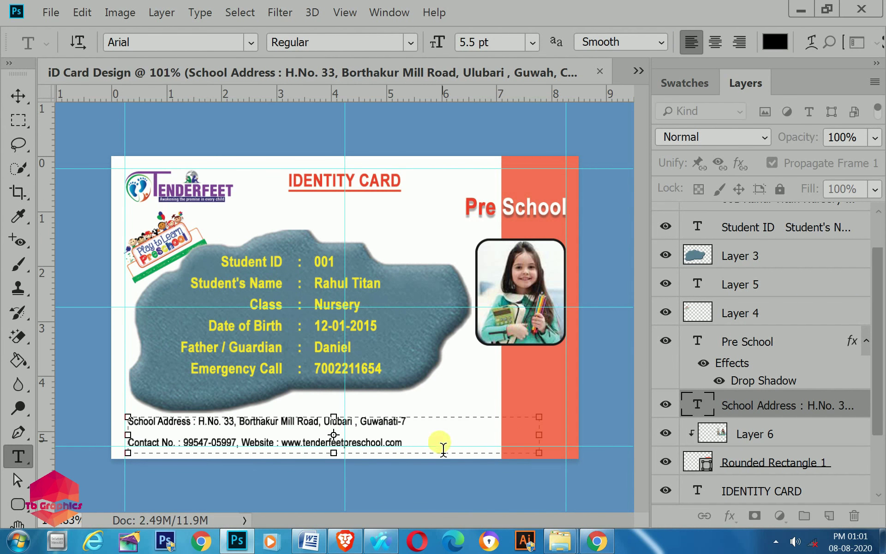
click(389, 13)
click(458, 215)
click(652, 192)
key(ctrl+Return)
Move the address footer under the blue shape, enlarge it slightly, and fine-tune its position
key(v)
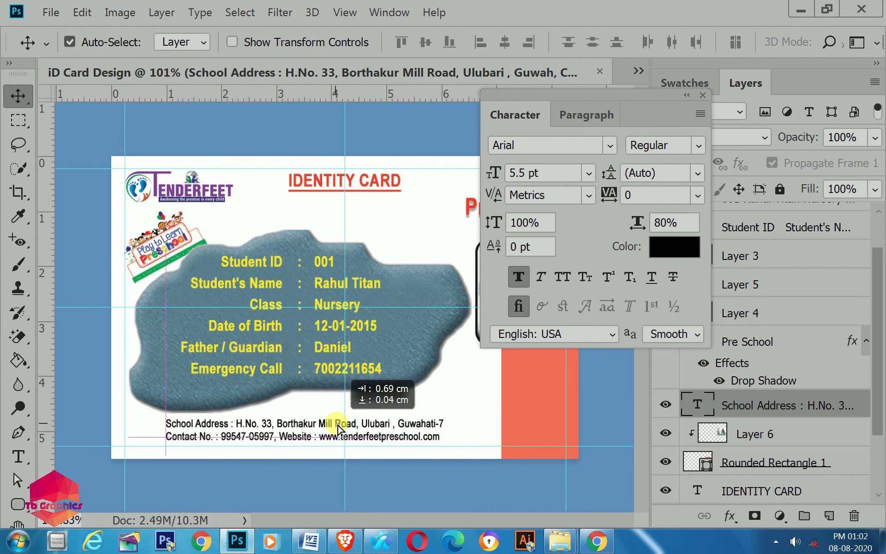
drag(336, 419, 378, 419)
key(ctrl+shift+period)
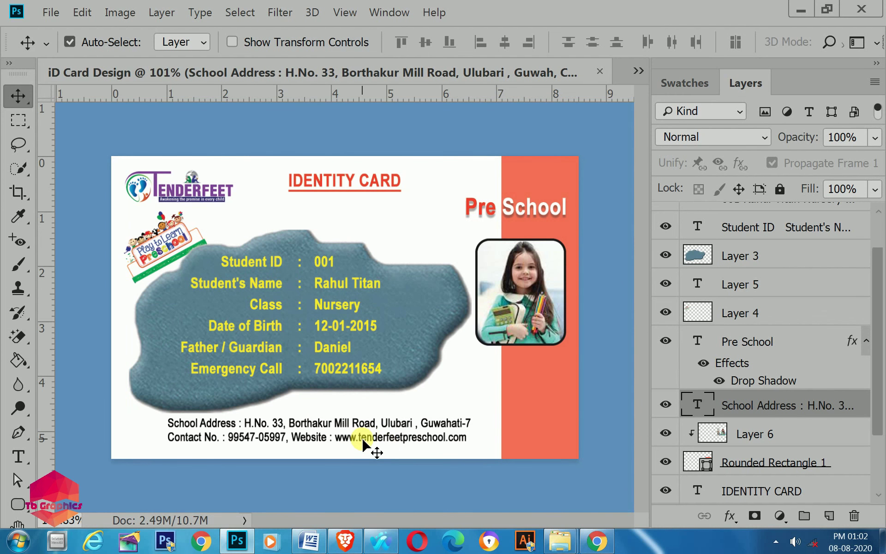
key(Left)
key(Left)
key(Left)
key(Left)
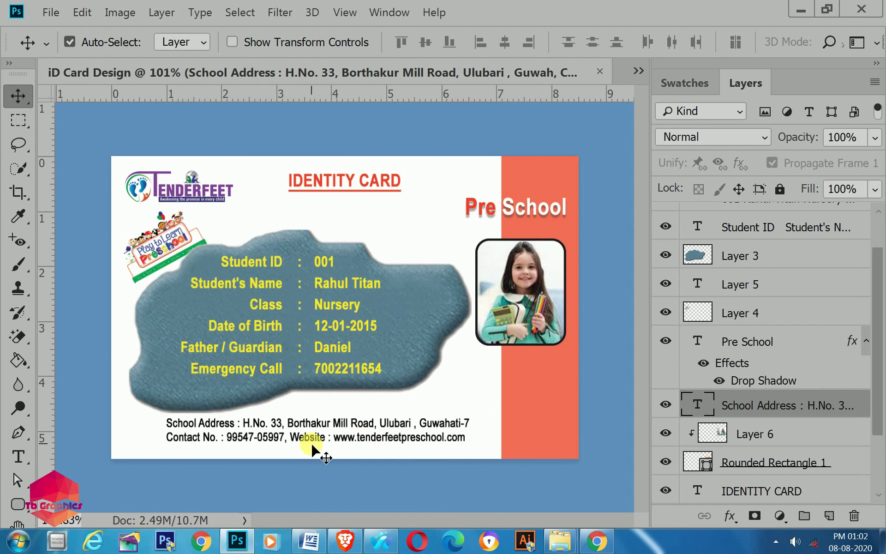
key(Left)
key(Left)
key(Left)
key(Left)
key(Down)
key(Down)
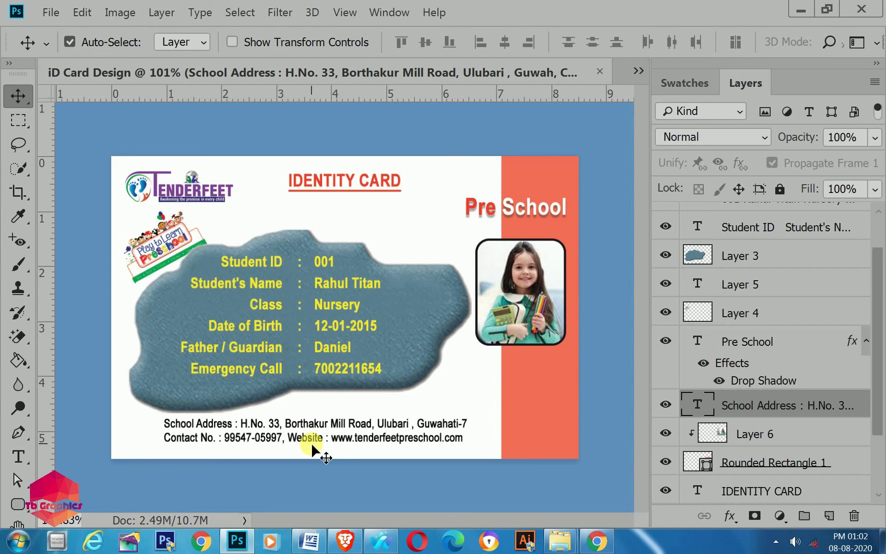
key(Up)
key(Up)
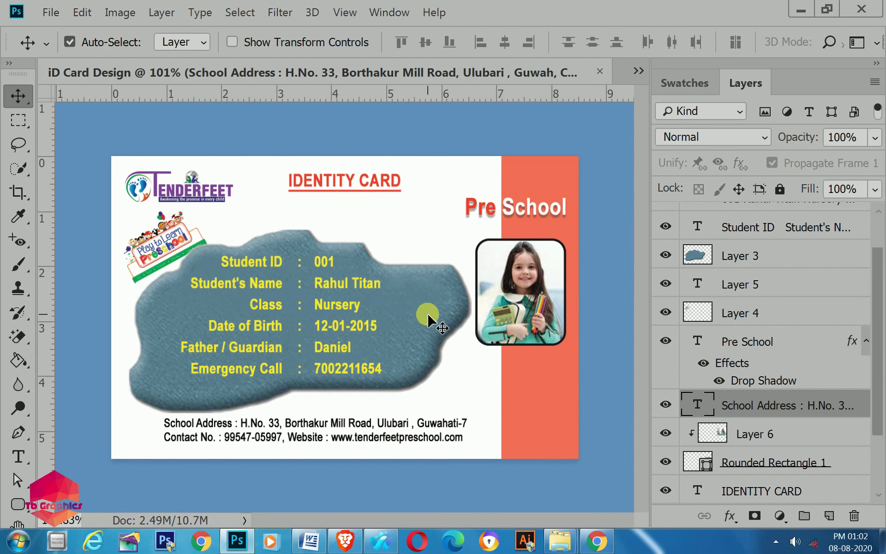
scroll(416, 383, down, 1)
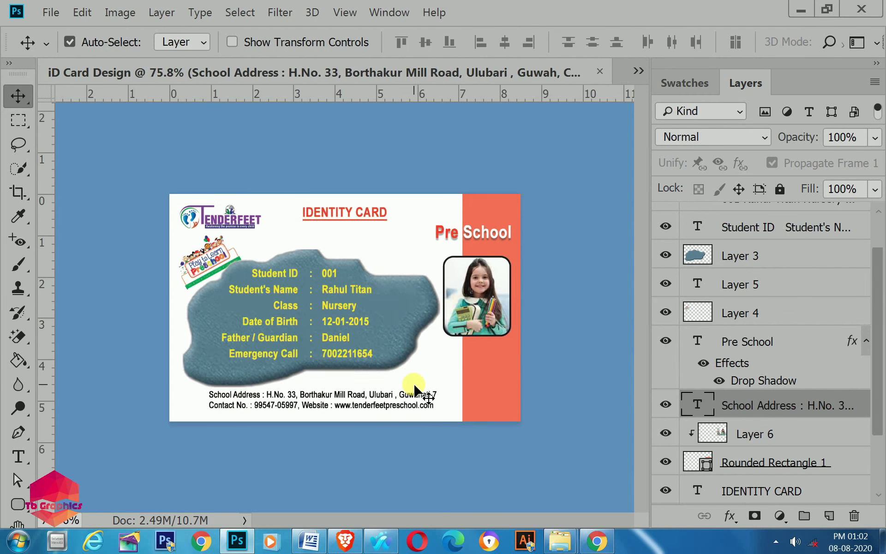
scroll(413, 384, up, 1)
scroll(414, 384, up, 1)
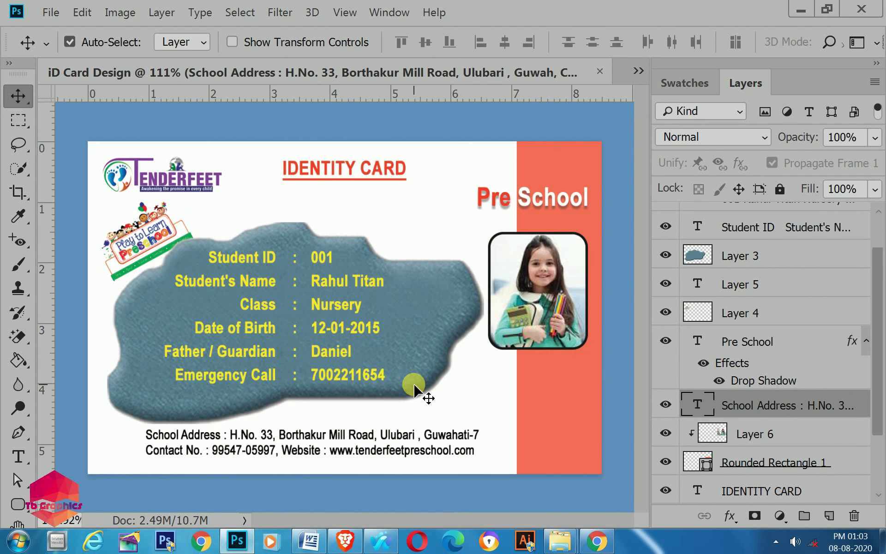